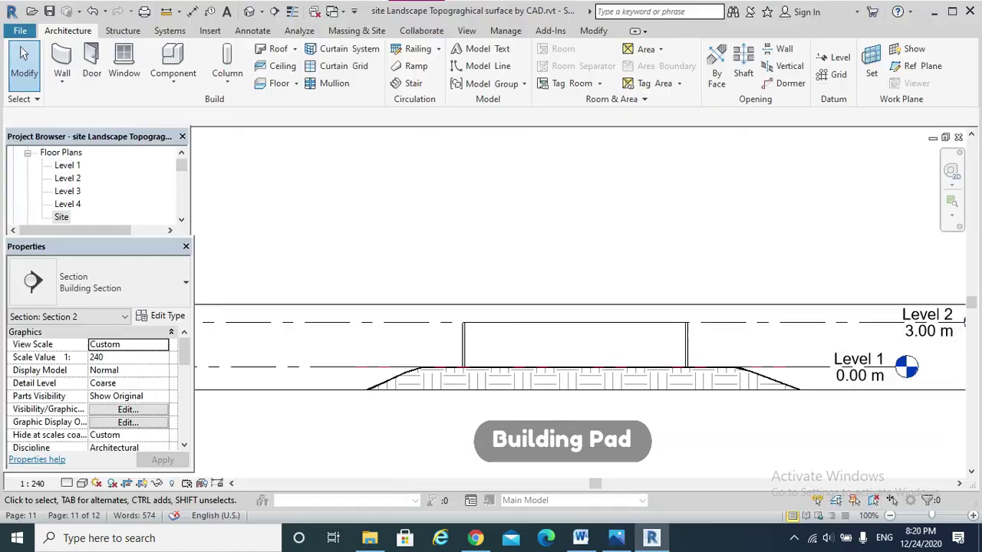
# - Start a Building Pad and choose the Site floor plan to sketch on
pyautogui.click(346, 35)
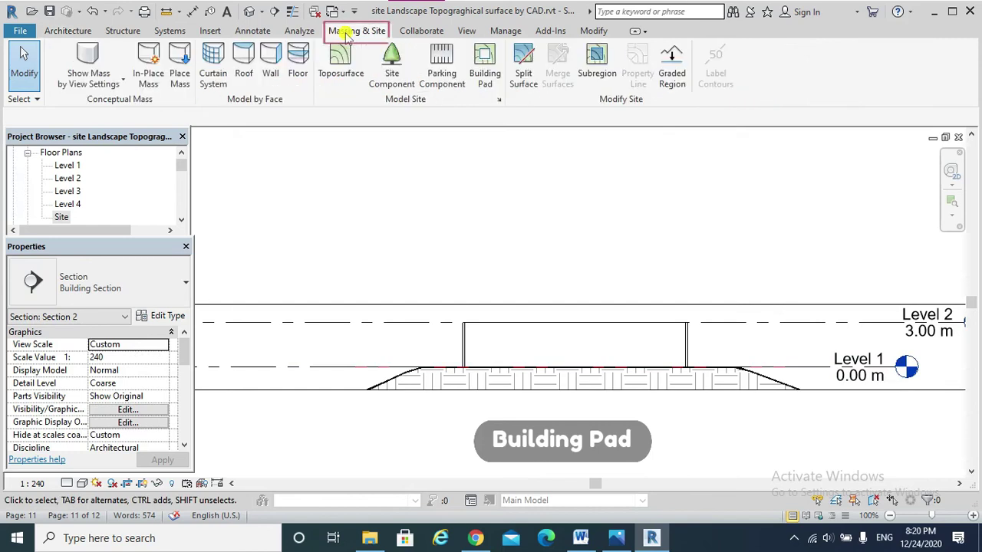
pyautogui.click(485, 78)
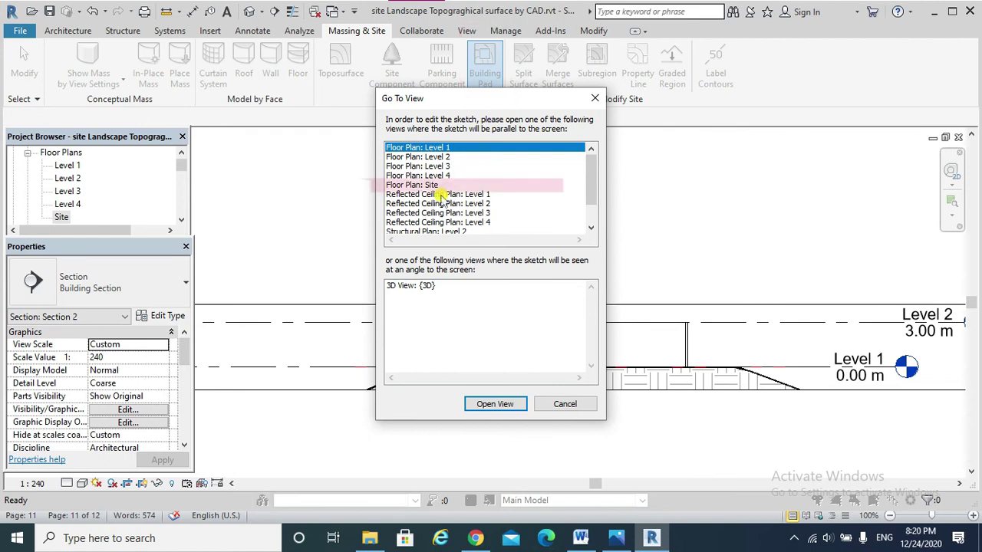
pyautogui.click(411, 185)
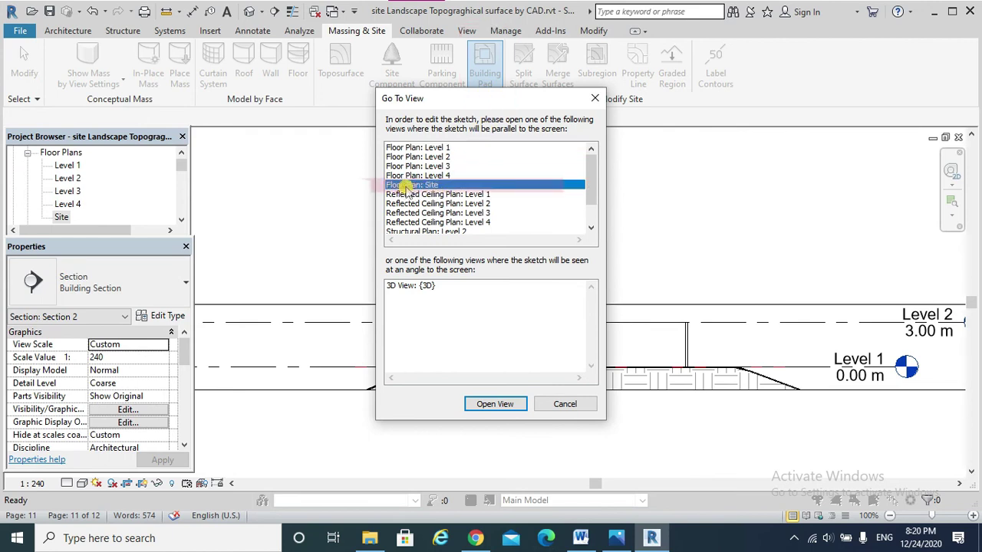
pyautogui.click(498, 408)
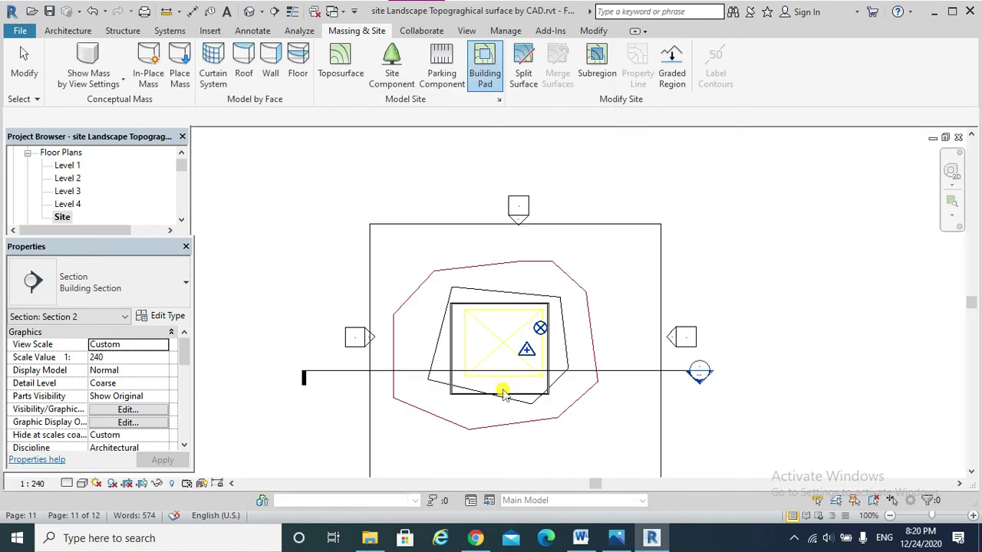
# - Draw the 15 × 14 m pad rectangle from the wall corner and finish the sketch
pyautogui.scroll(5, 467, 295)
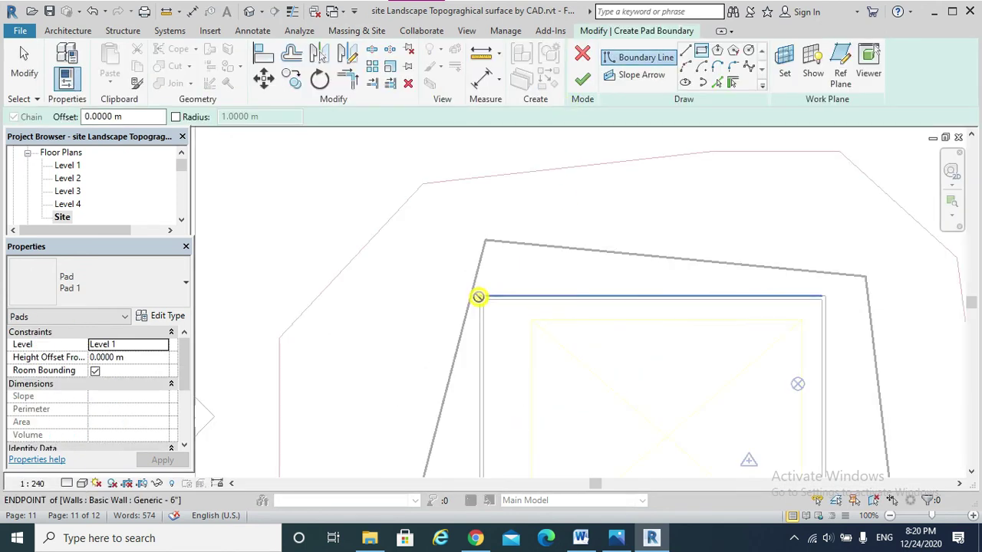
pyautogui.click(480, 296)
pyautogui.scroll(-4, 562, 365)
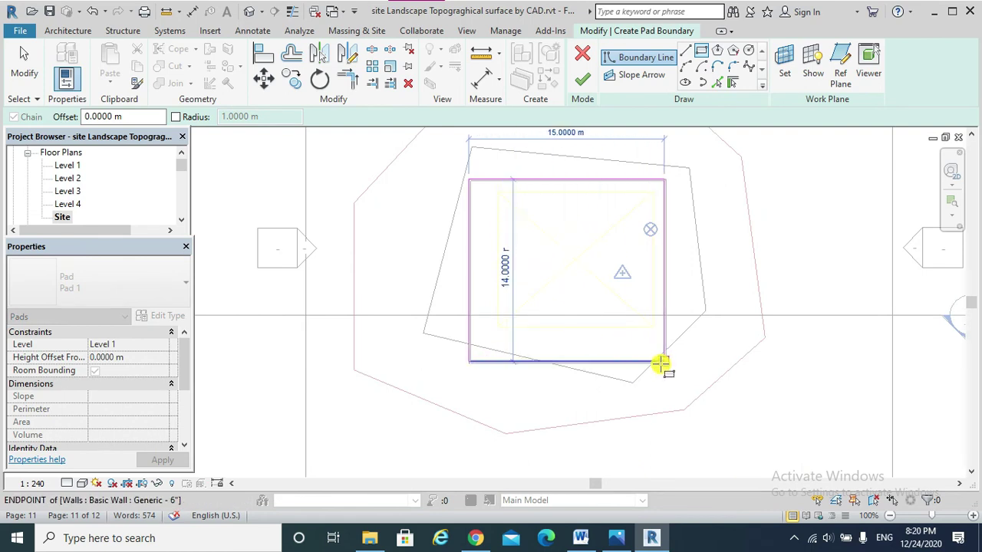
pyautogui.click(664, 366)
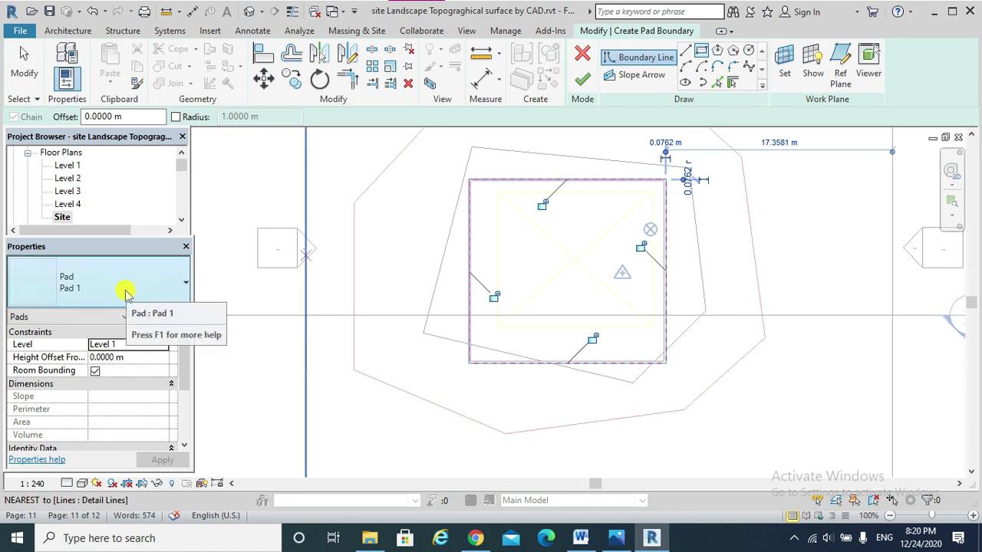
pyautogui.click(585, 79)
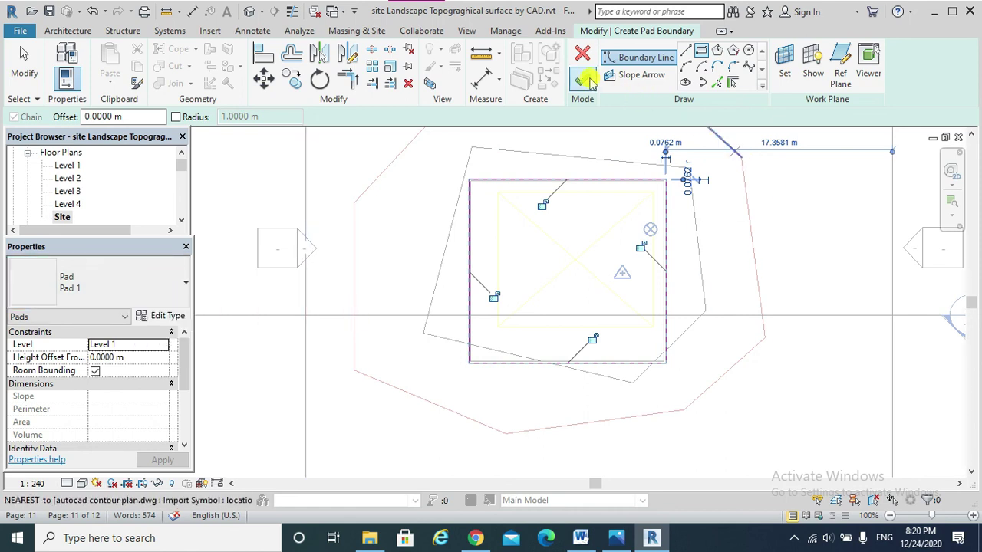
pyautogui.scroll(-2, 708, 268)
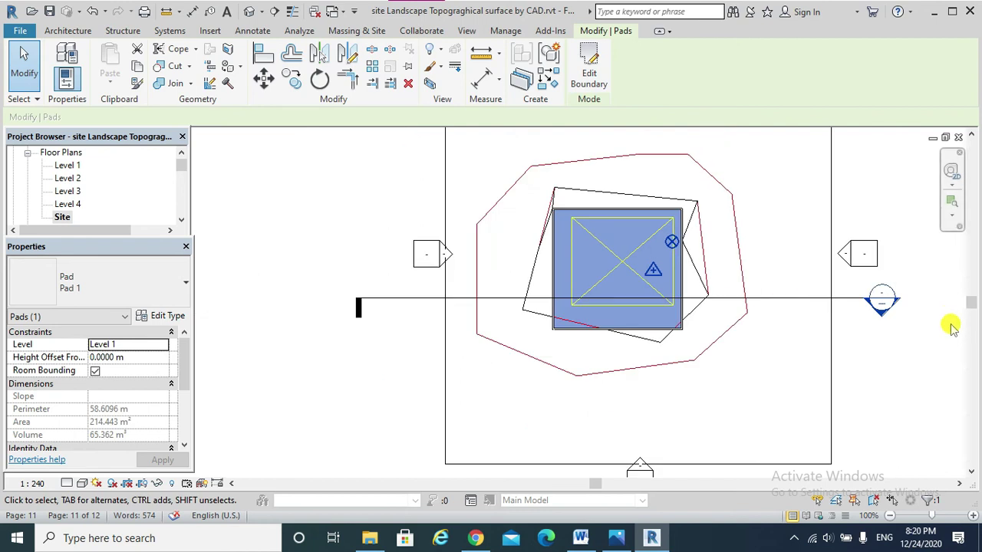
# - Open the building section to check the pad recessed into the topo surface
pyautogui.doubleClick(880, 321)
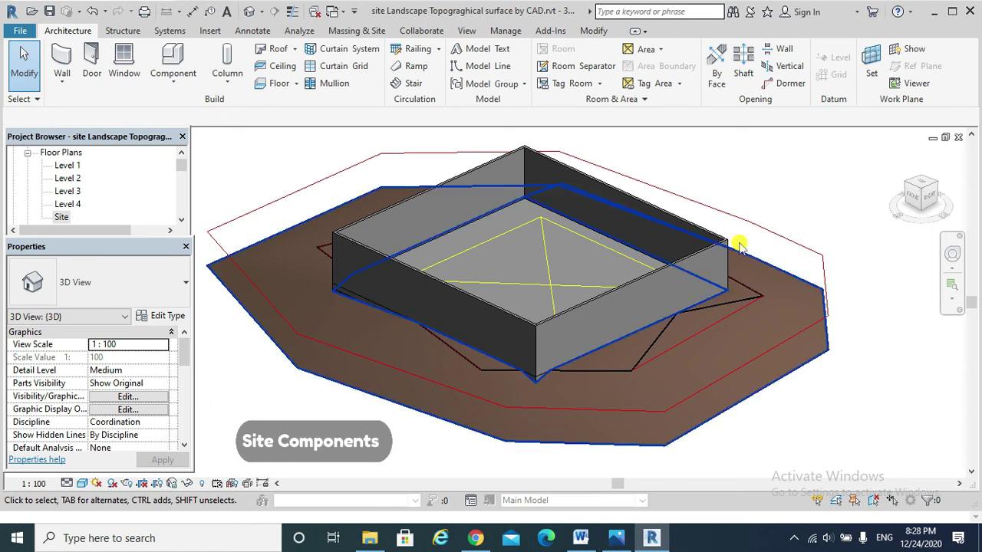
# - Place a Red Ash deciduous tree on the toposurface right of the building
pyautogui.click(352, 29)
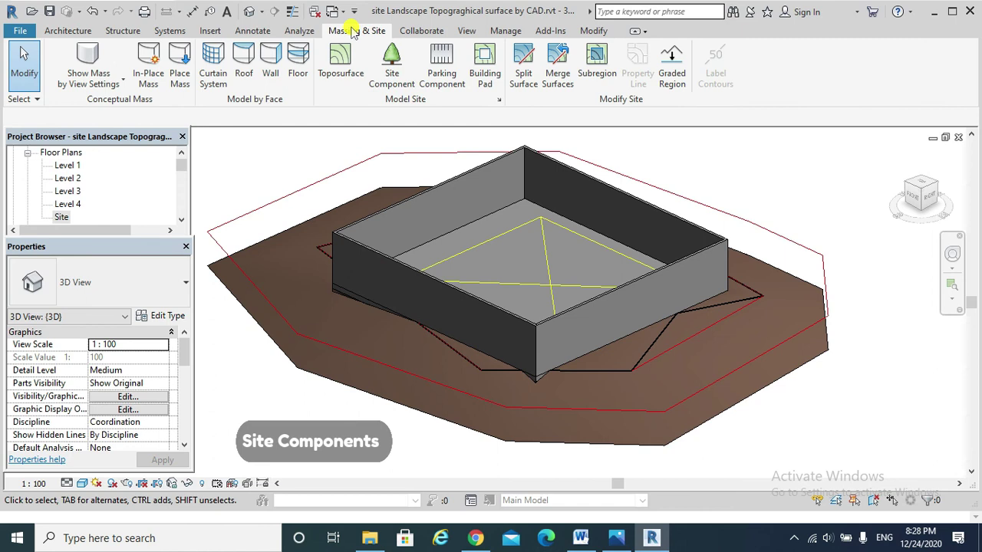
pyautogui.click(391, 73)
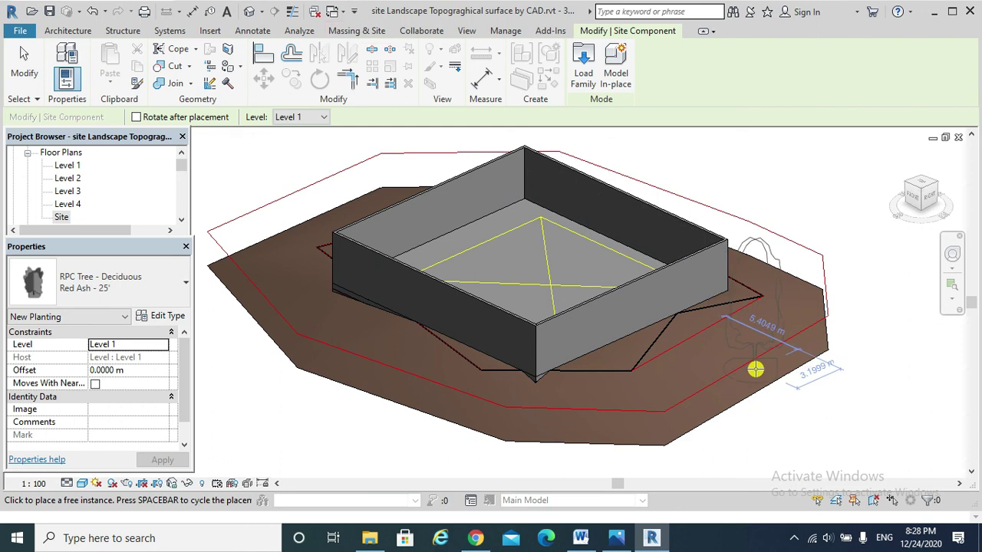
pyautogui.click(756, 369)
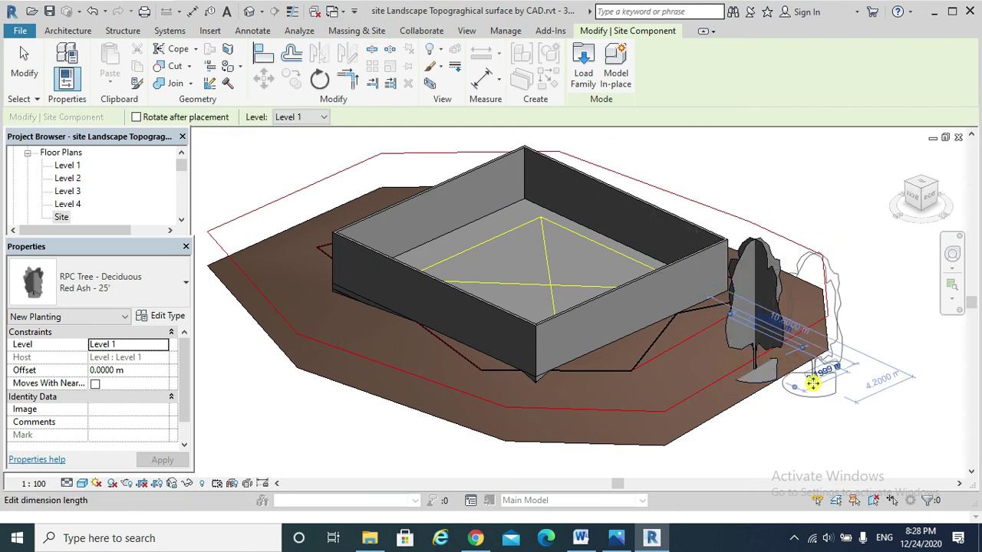
pyautogui.press('Escape')
pyautogui.press('Escape')
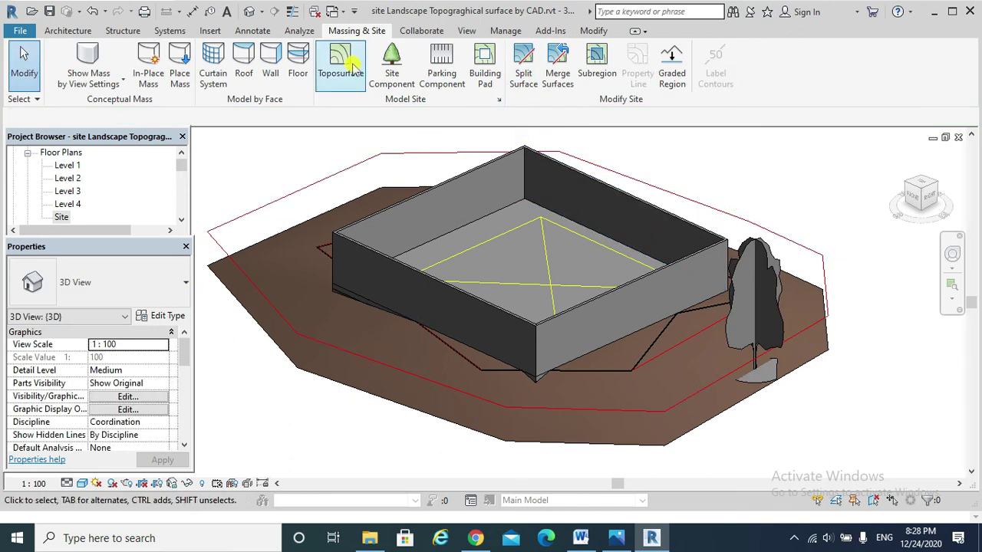
pyautogui.click(389, 75)
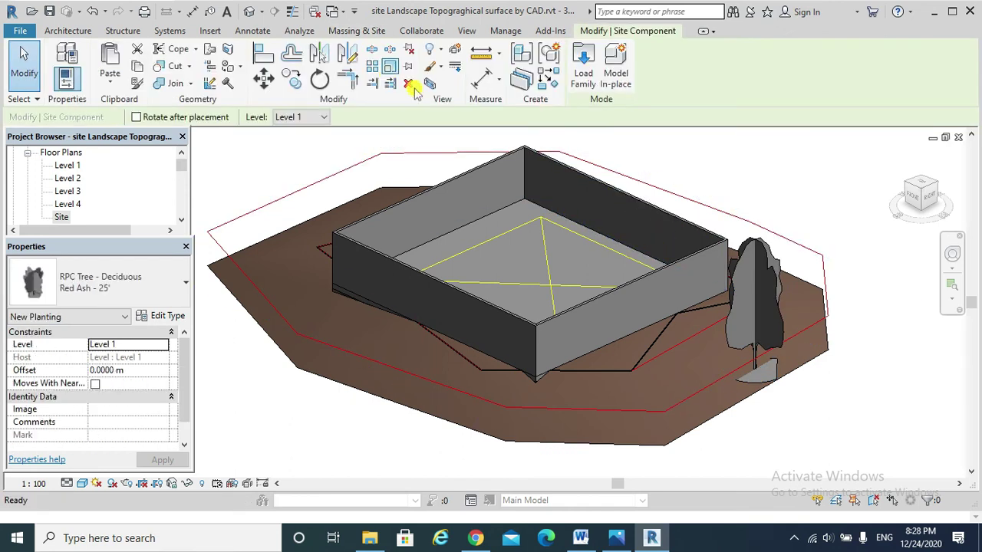
# - Browse the family library into the US Metric Planting folder
pyautogui.click(583, 76)
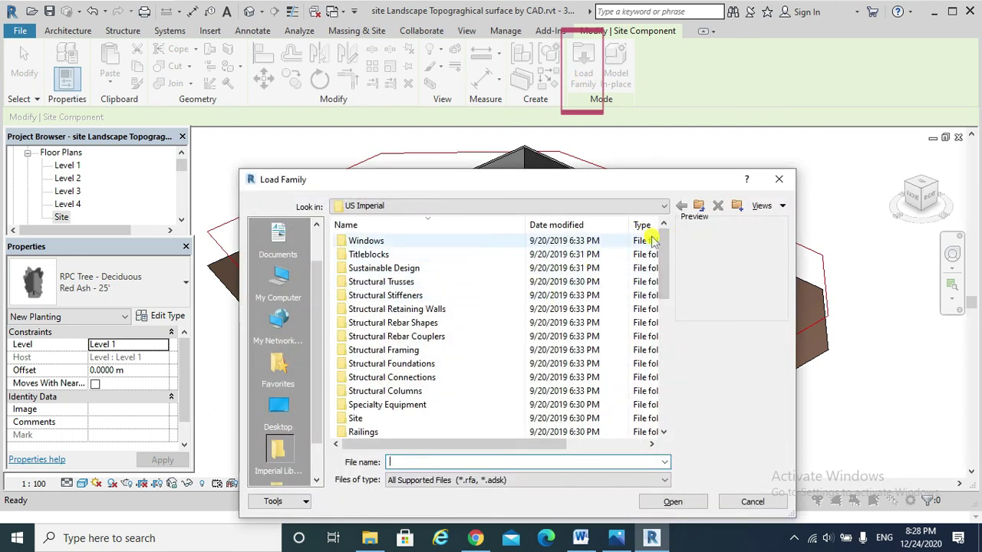
pyautogui.click(698, 207)
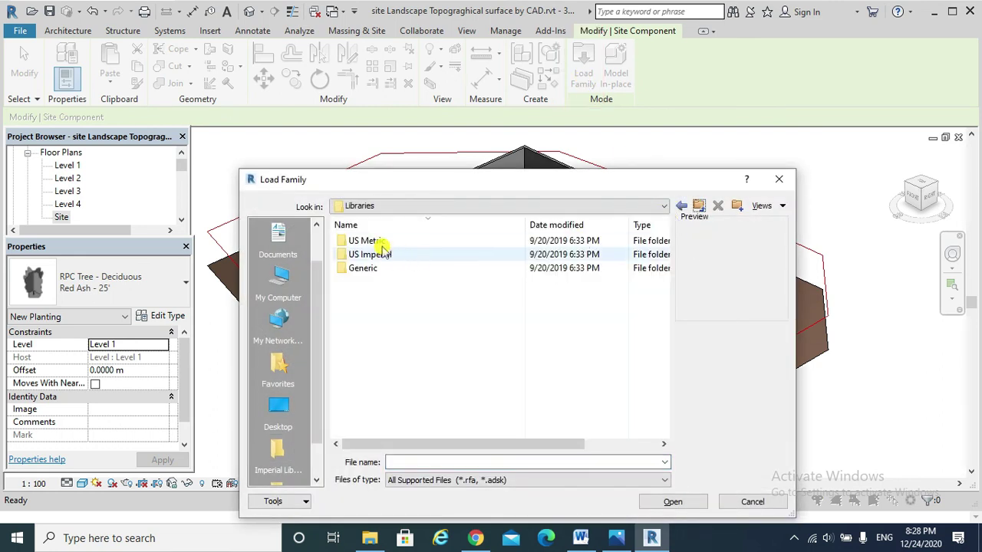
pyautogui.click(381, 243)
pyautogui.doubleClick(381, 241)
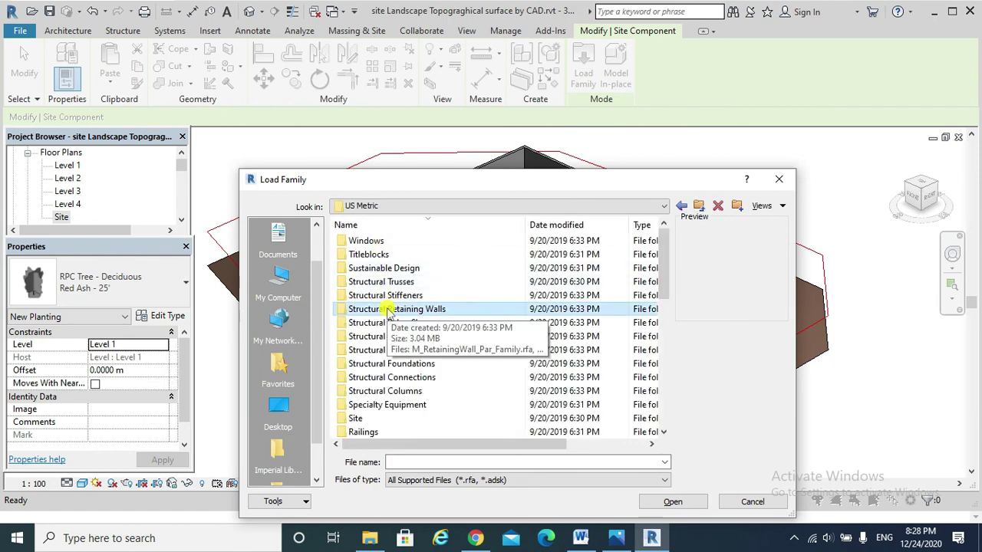
pyautogui.scroll(-5, 387, 309)
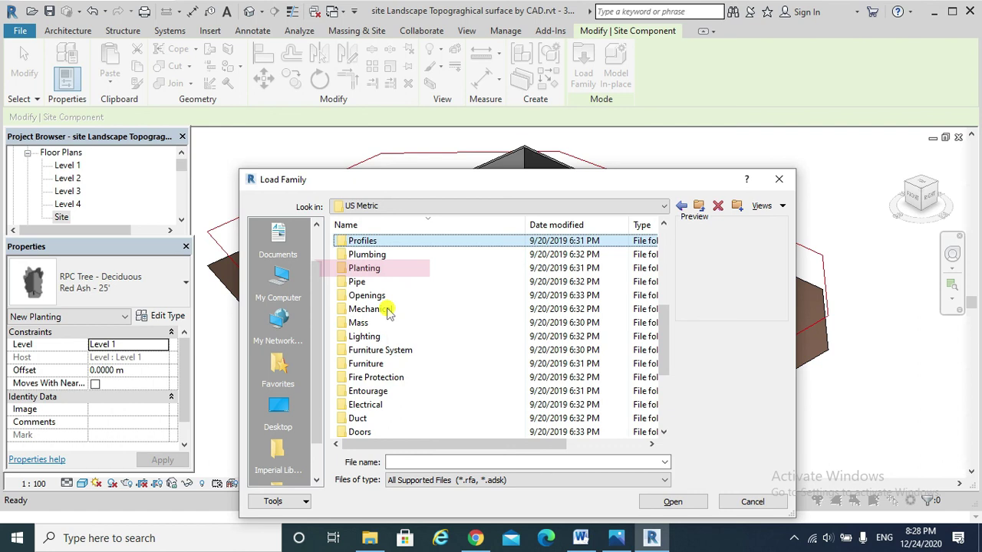
pyautogui.doubleClick(372, 269)
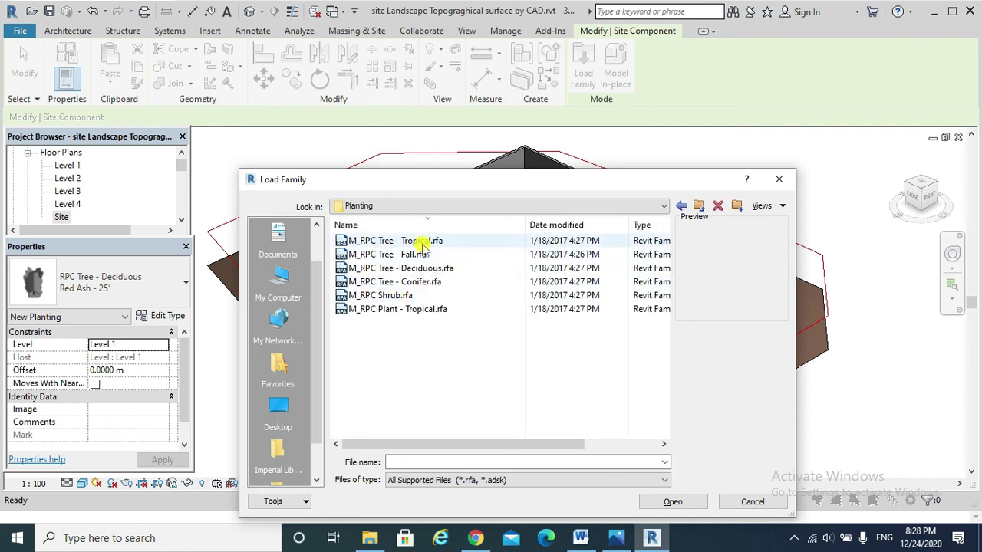
# - Preview the planting families and load M_RPC Tree - Deciduous.rfa
pyautogui.click(420, 242)
pyautogui.click(414, 255)
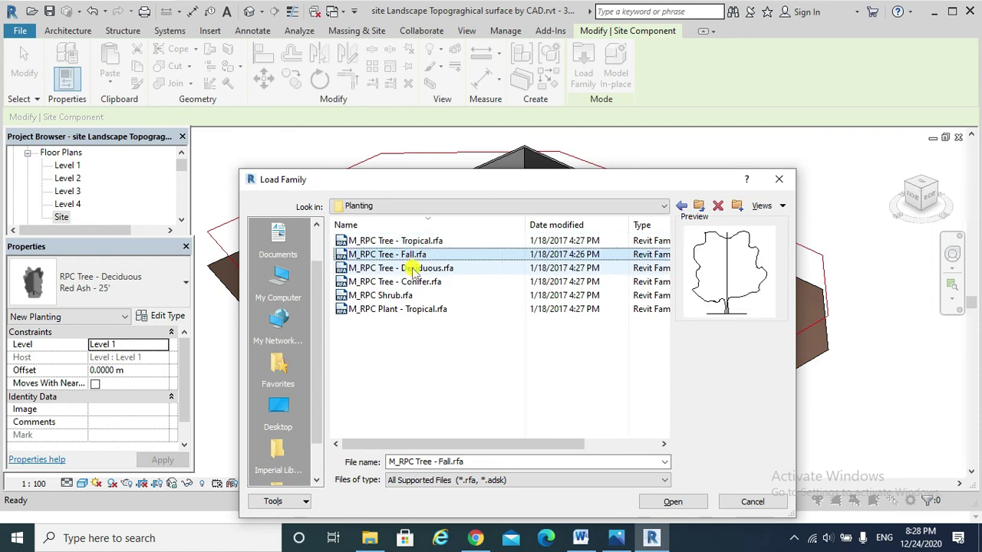
pyautogui.click(412, 269)
pyautogui.click(408, 282)
pyautogui.click(407, 296)
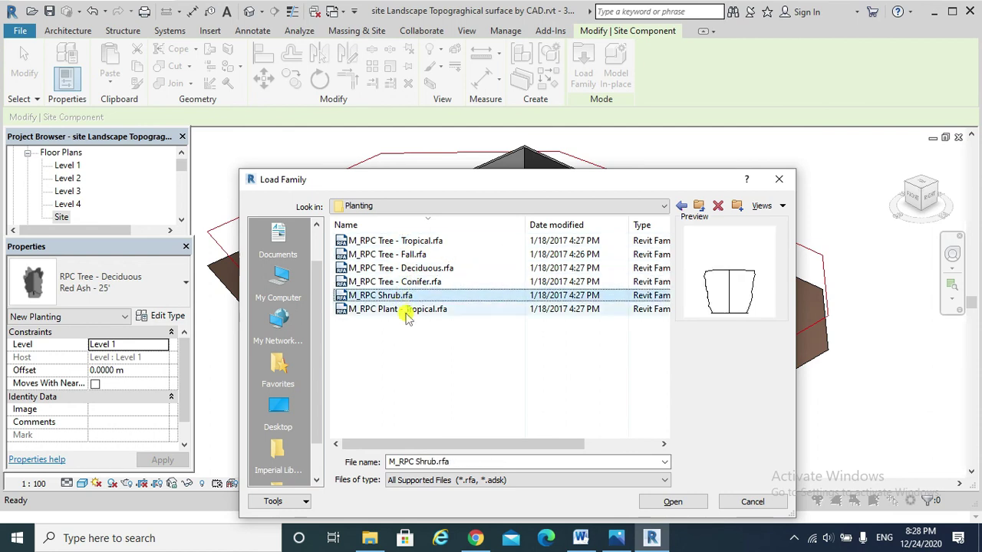
pyautogui.click(405, 311)
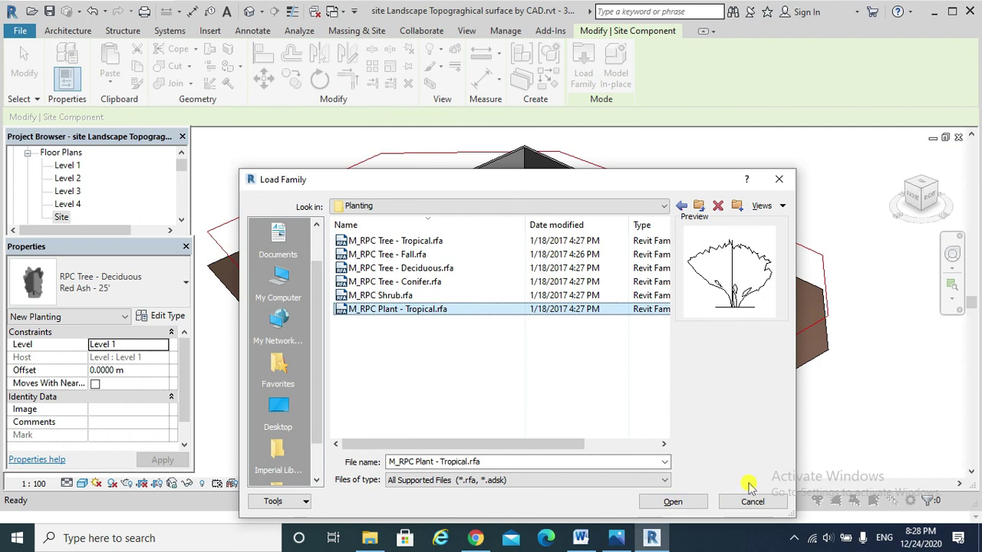
pyautogui.click(386, 269)
pyautogui.click(669, 502)
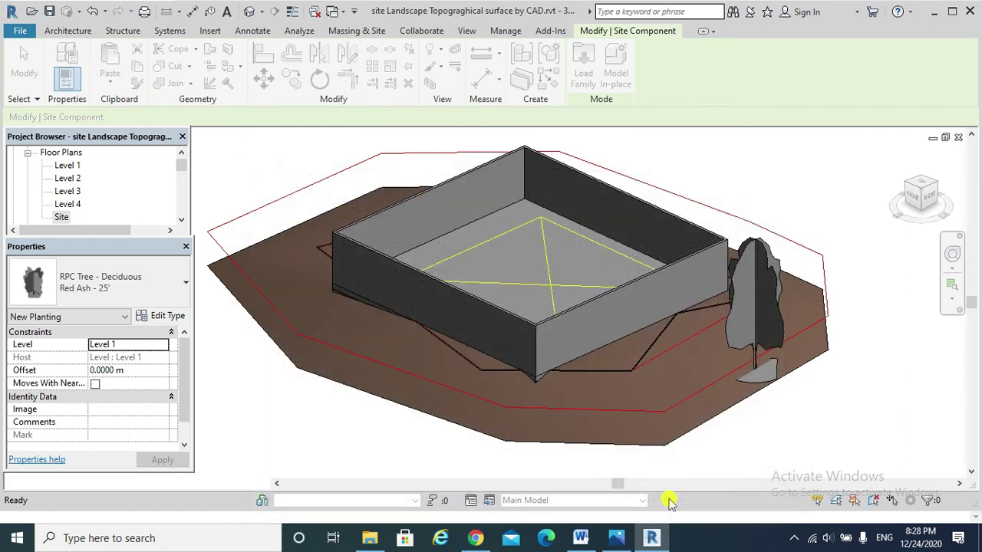
# - Plant a Scarlet Oak tree, then browse the US Metric library into the Site folder
pyautogui.click(690, 407)
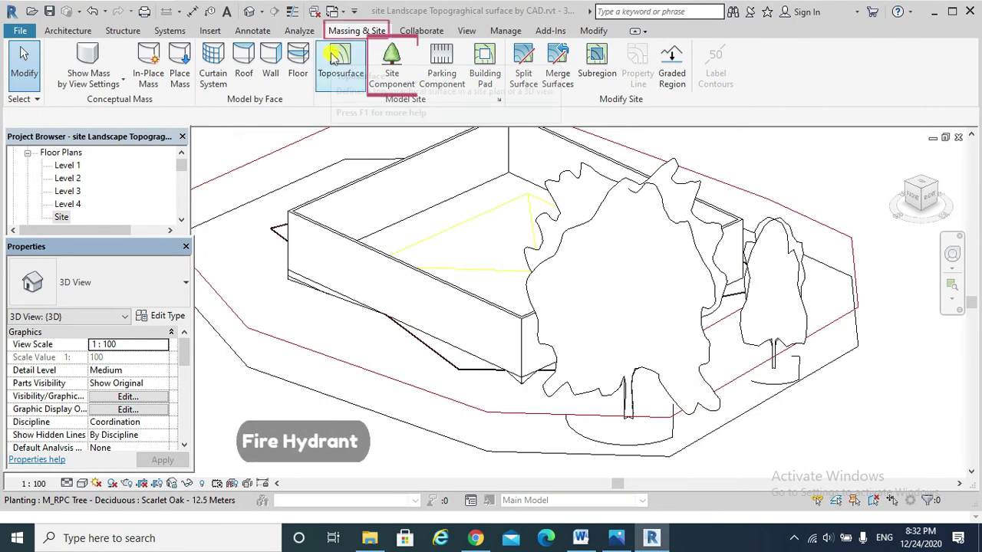
pyautogui.click(393, 69)
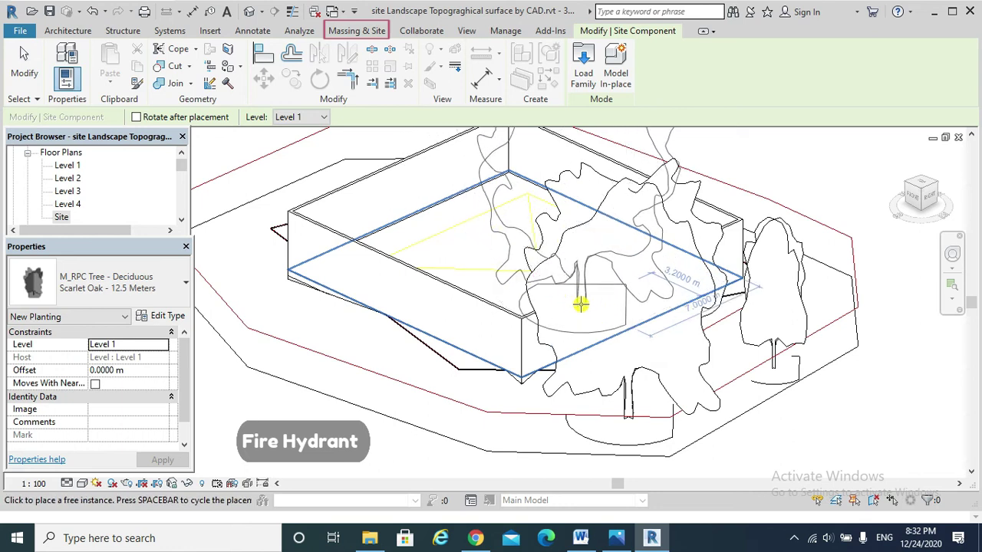
pyautogui.click(583, 65)
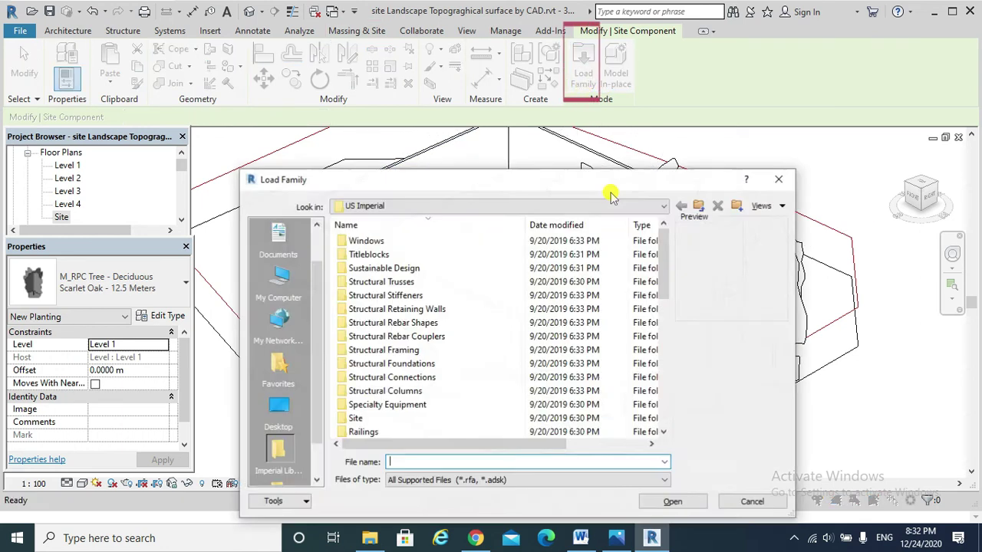
pyautogui.click(699, 206)
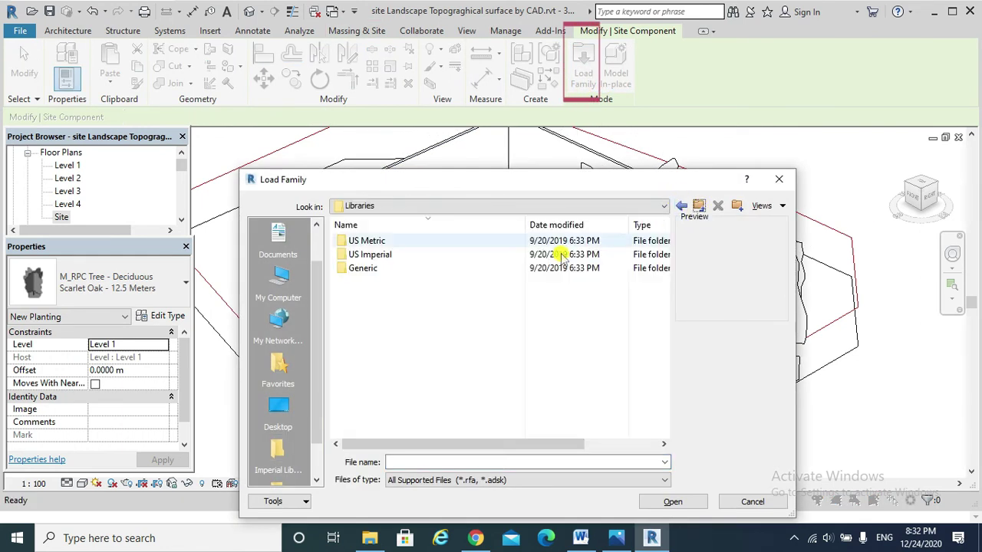
pyautogui.doubleClick(401, 243)
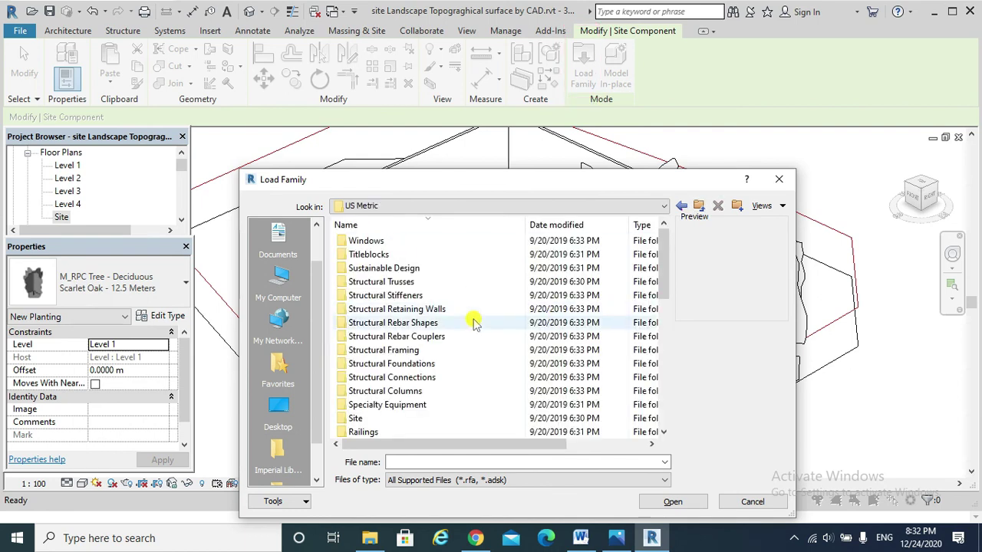
pyautogui.click(402, 326)
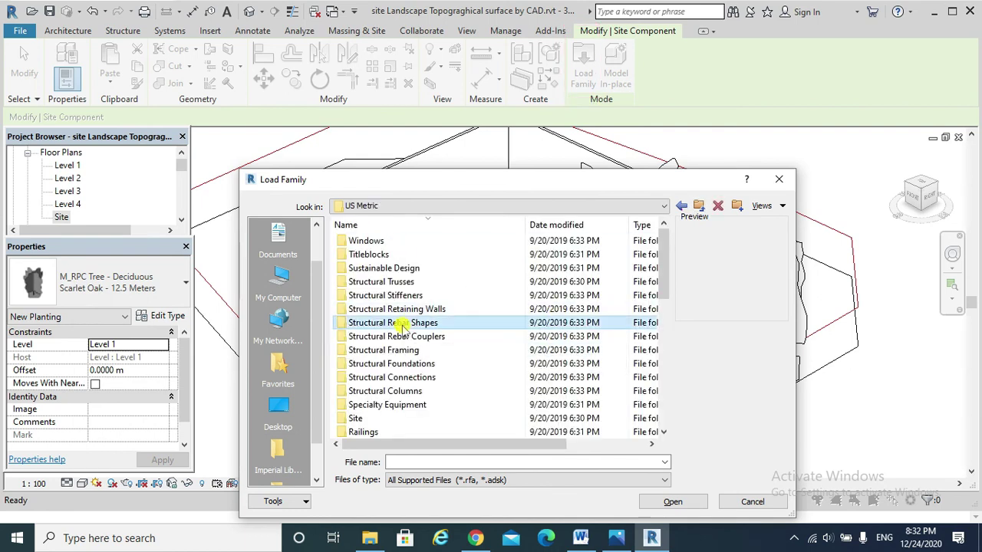
pyautogui.click(391, 377)
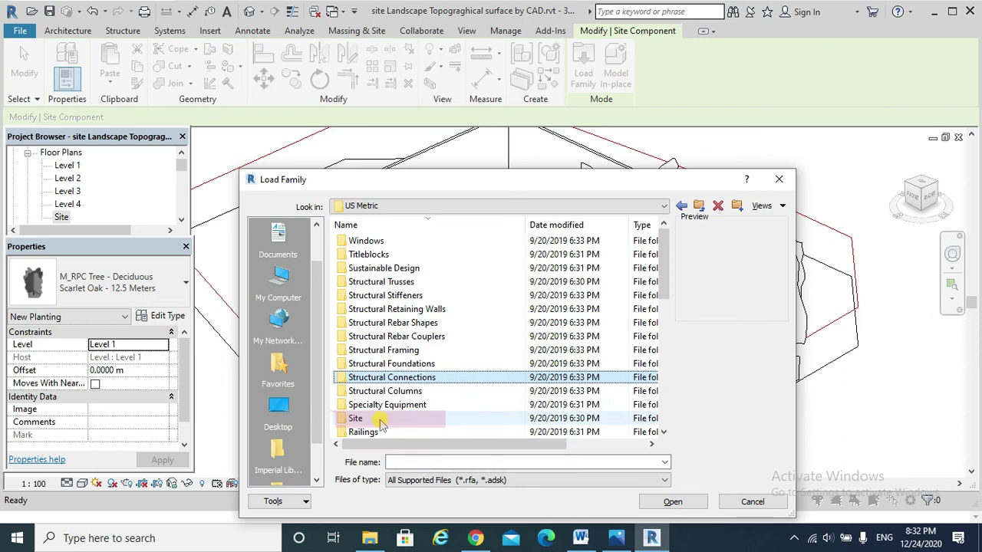
pyautogui.doubleClick(381, 419)
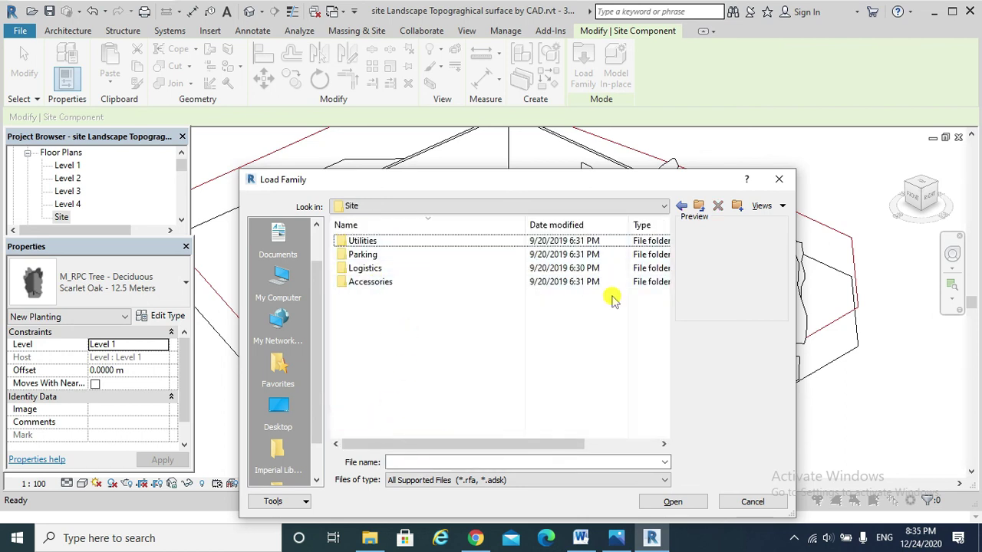
# - Load M_Fire Hydrant.rfa from Utilities and place the hydrant beside the building
pyautogui.click(364, 242)
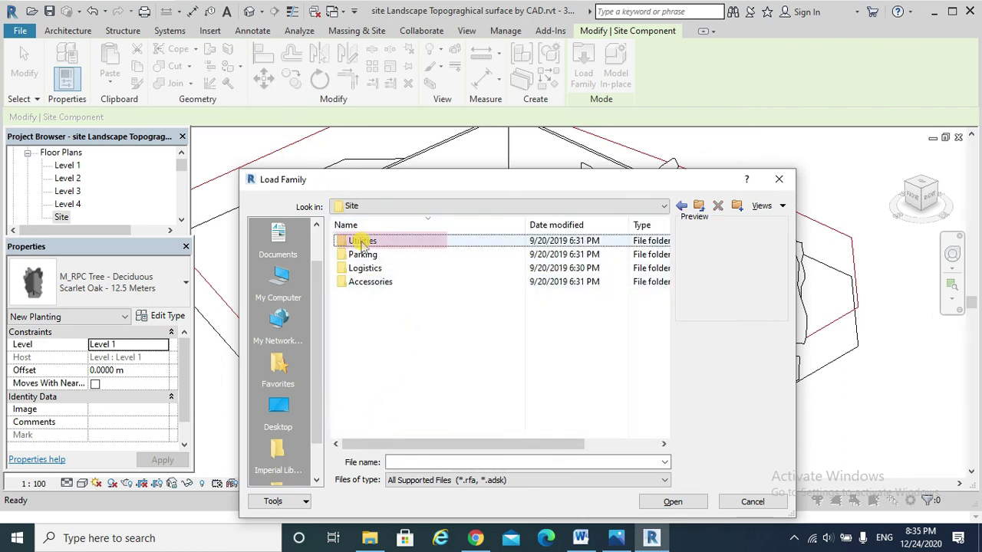
pyautogui.doubleClick(362, 242)
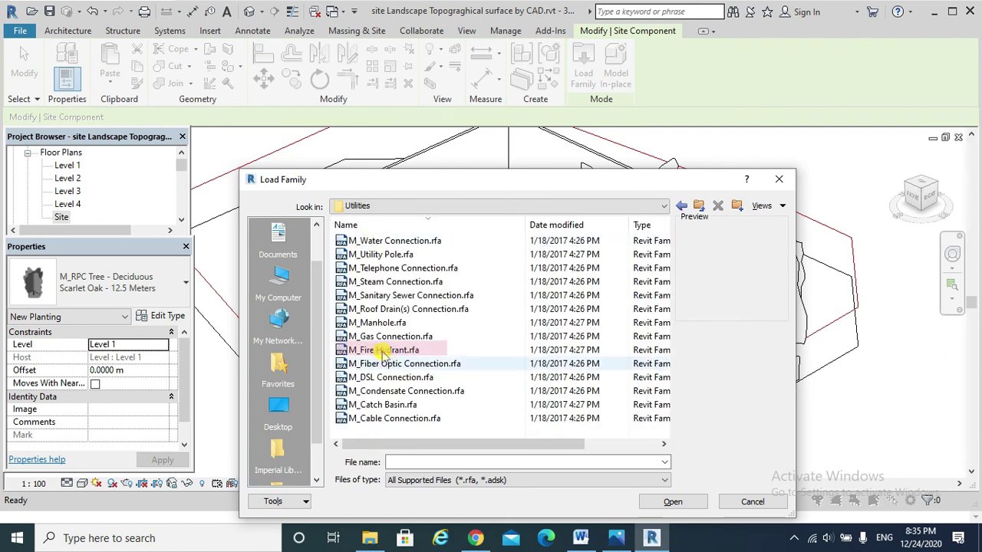
pyautogui.click(381, 350)
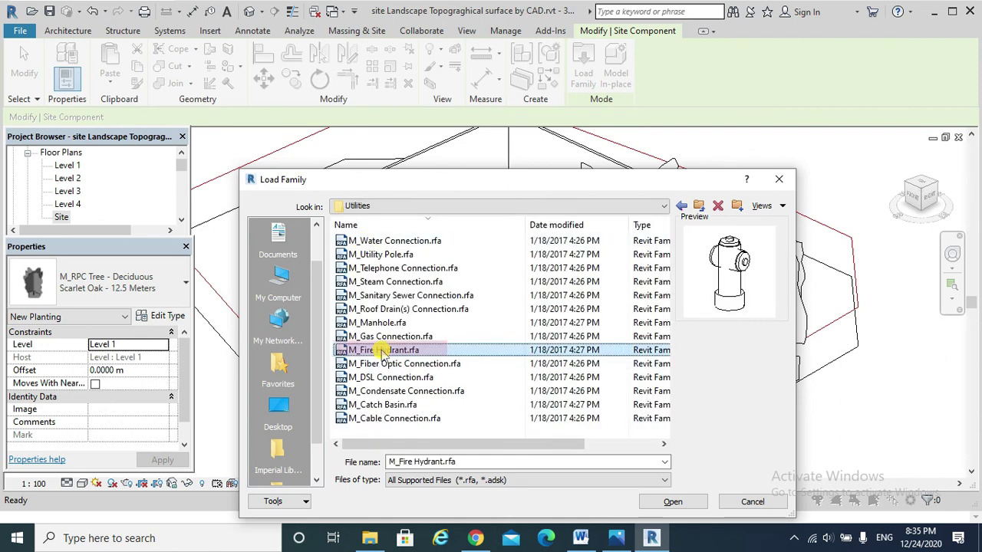
pyautogui.click(673, 502)
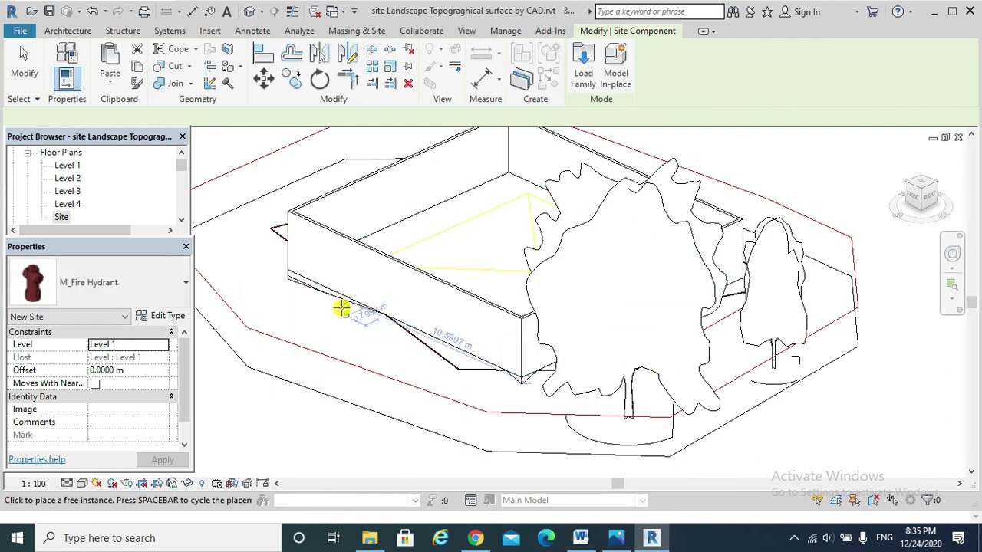
pyautogui.scroll(2, 322, 322)
pyautogui.scroll(3, 322, 314)
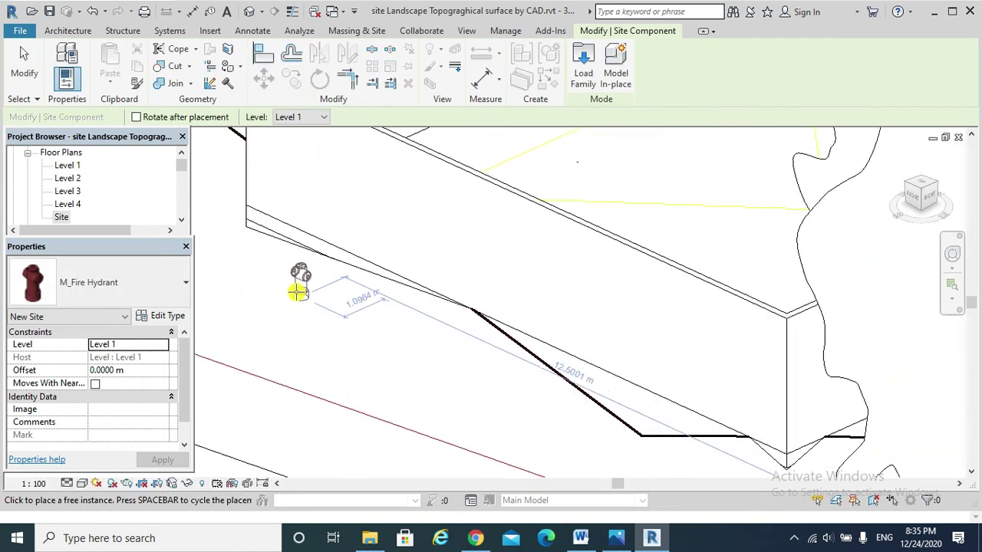
pyautogui.click(289, 289)
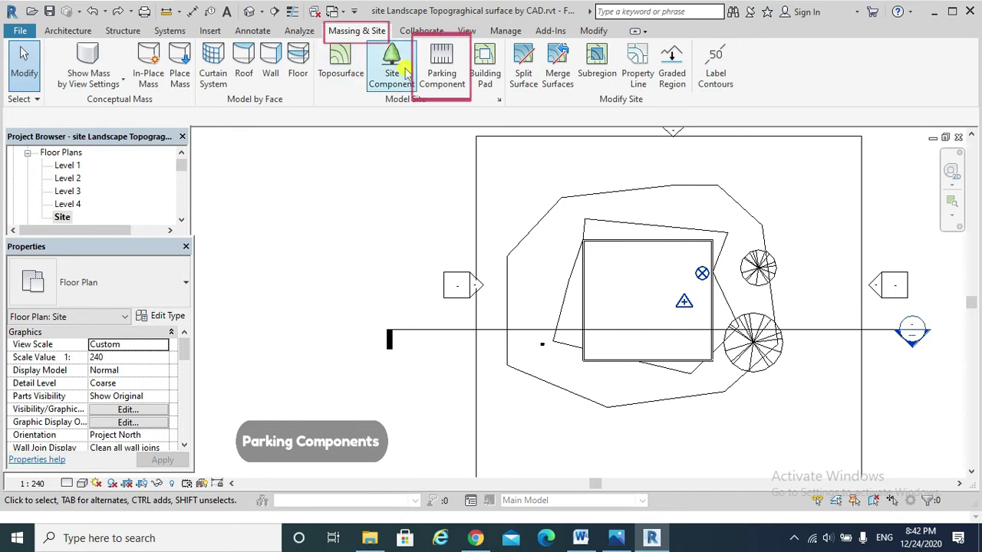
# - Start the Parking Component tool to place spaces along the top of the site
pyautogui.click(443, 77)
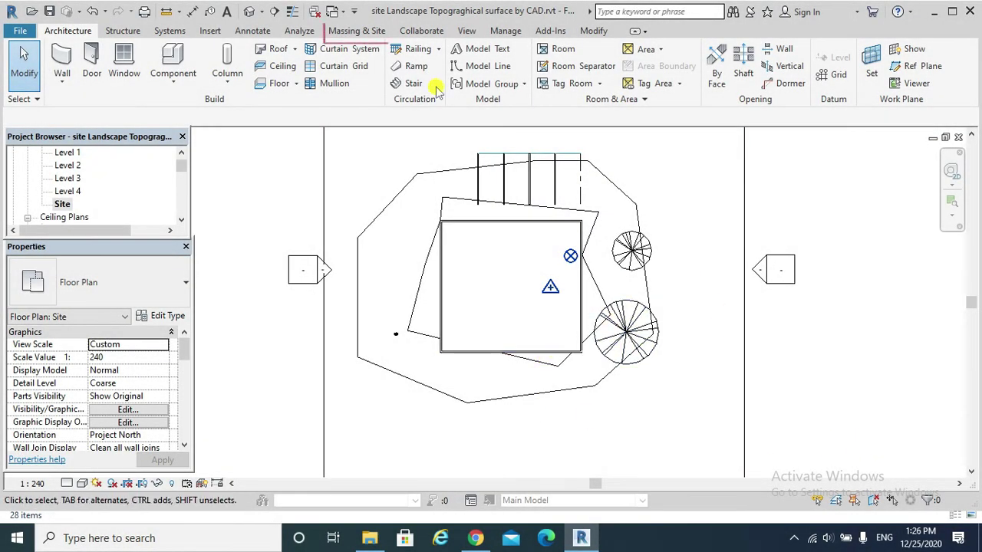
# - Split the toposurface with a vertical line from its lower edge to its top edge
pyautogui.click(371, 34)
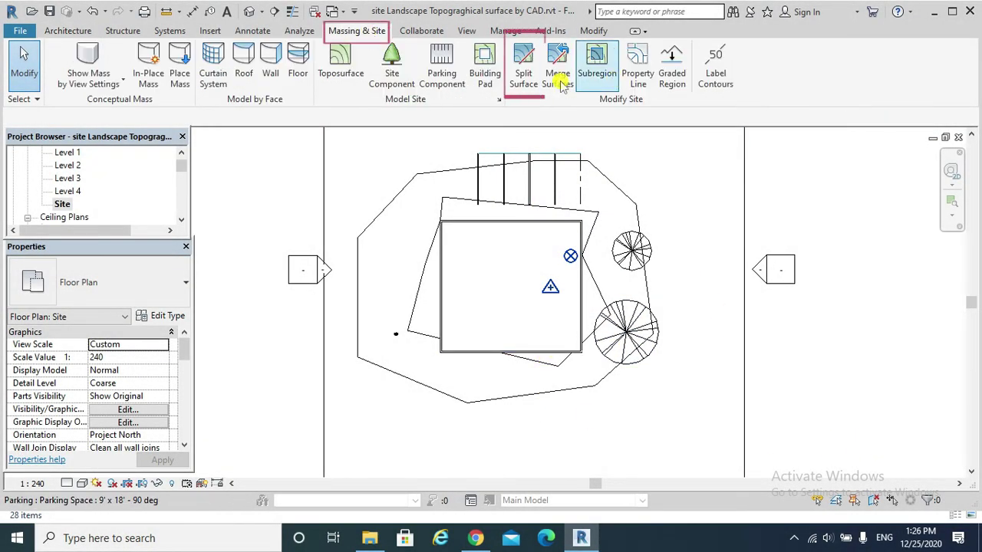
pyautogui.click(526, 81)
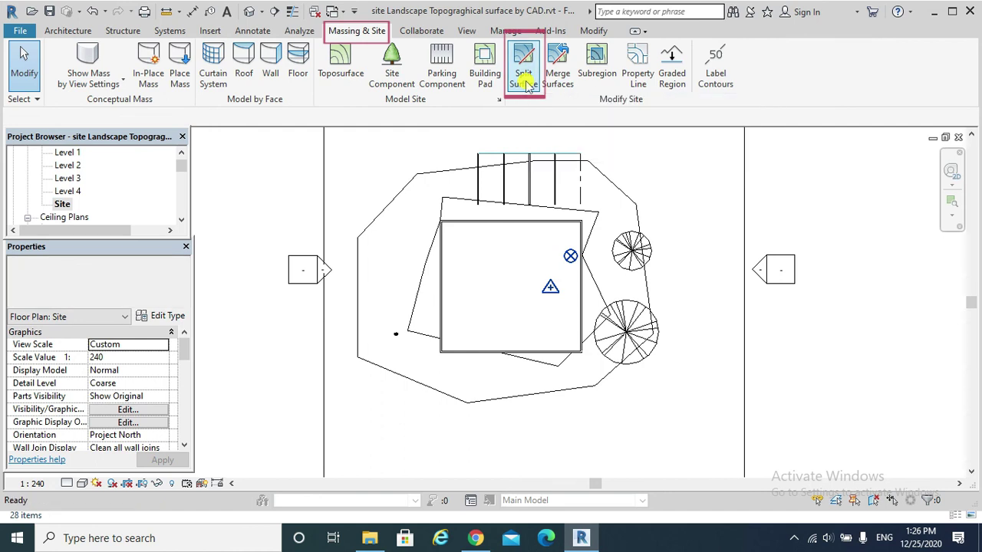
pyautogui.click(615, 188)
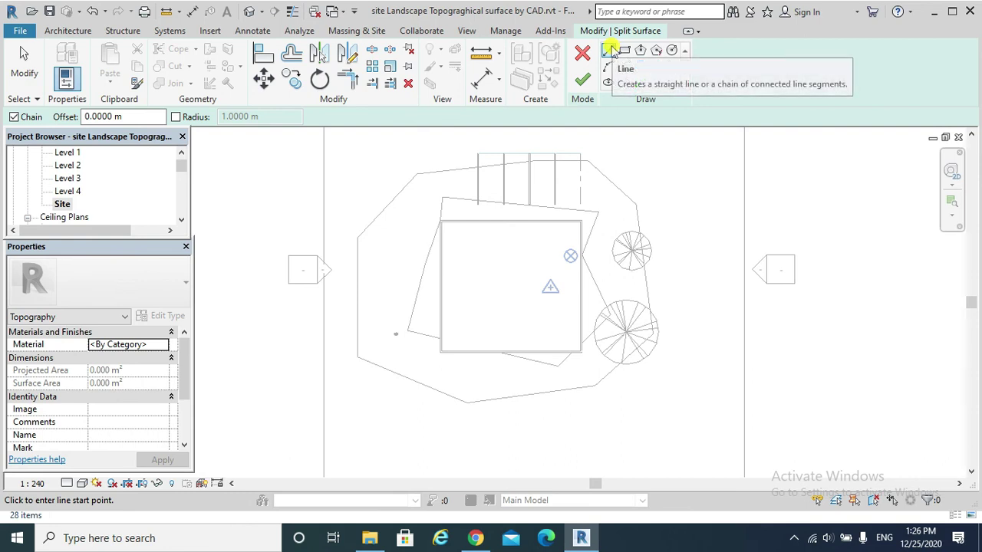
pyautogui.click(587, 388)
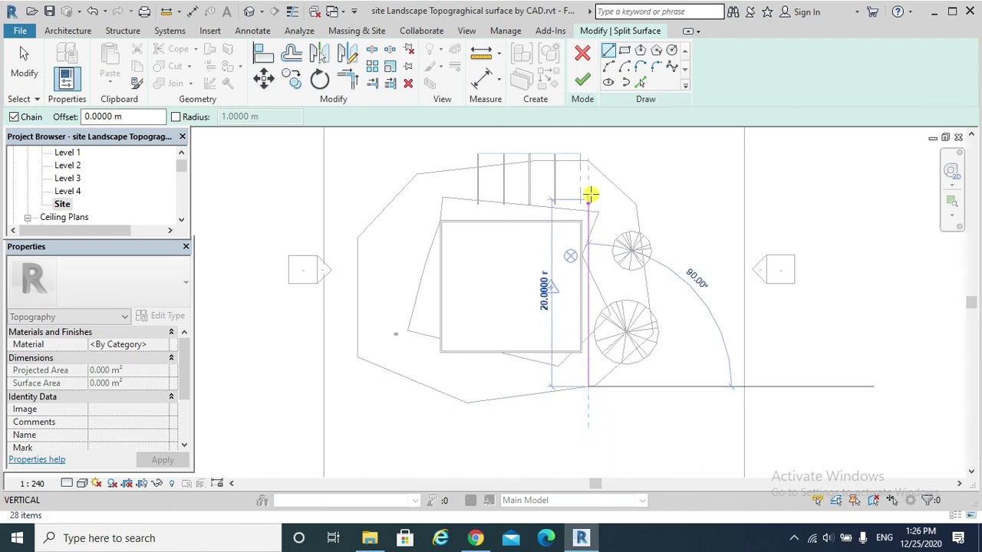
pyautogui.click(589, 161)
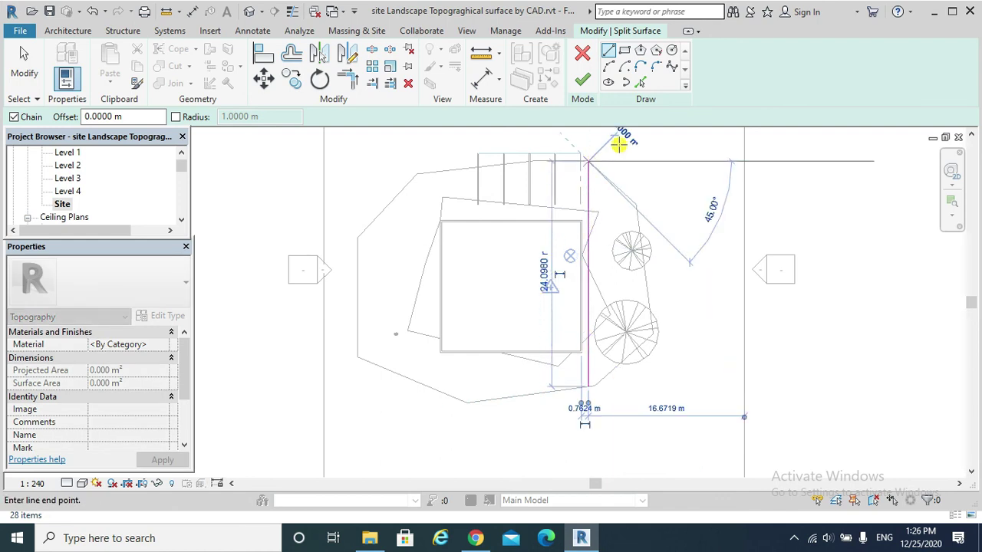
pyautogui.click(580, 80)
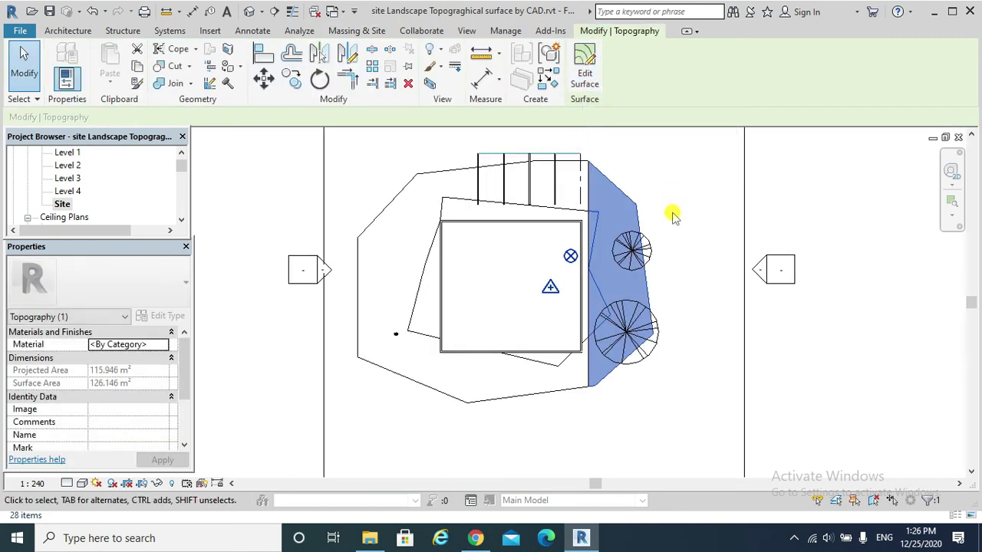
# - Assign the grass nan ex1 material to the split-off surface
pyautogui.click(648, 217)
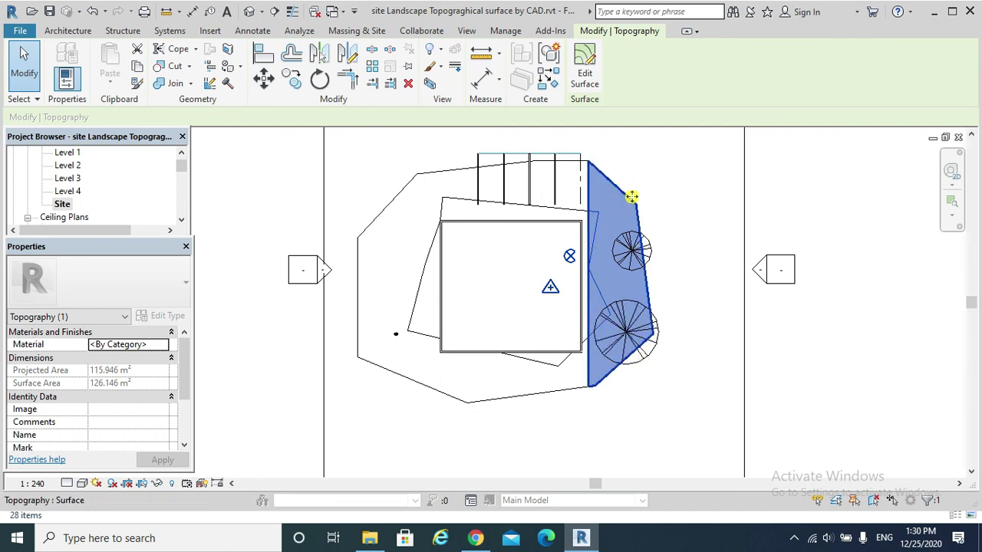
pyautogui.click(163, 346)
pyautogui.click(165, 345)
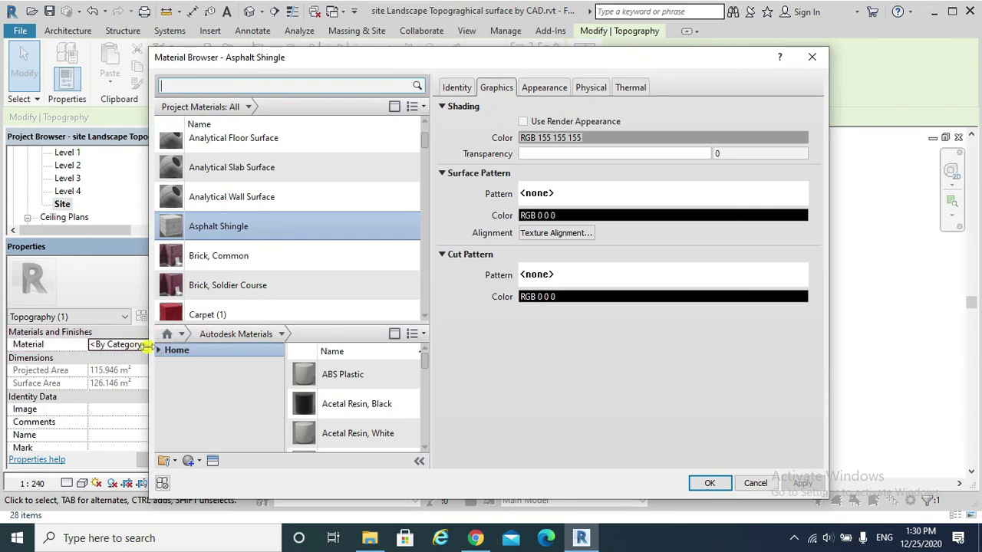
pyautogui.click(254, 86)
pyautogui.write('grass')
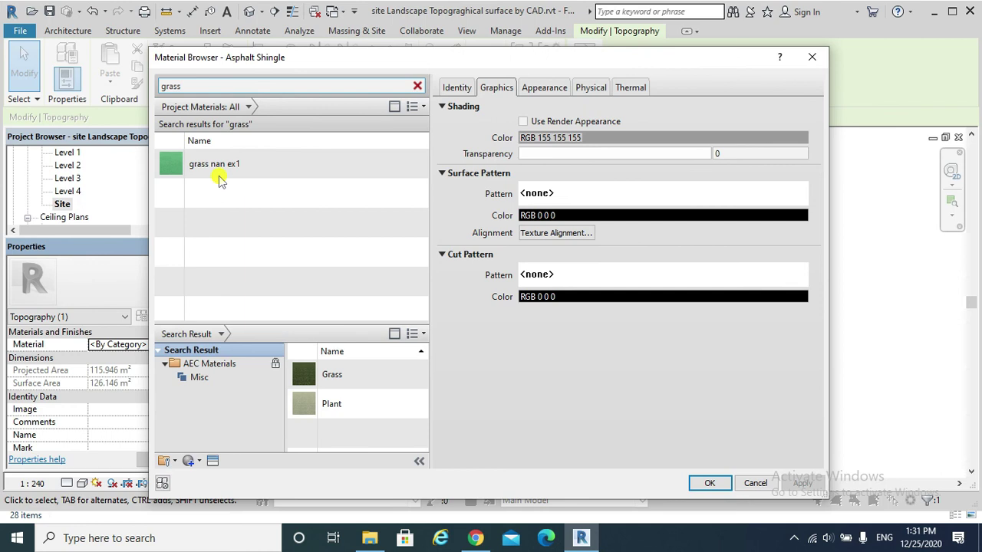
pyautogui.click(220, 167)
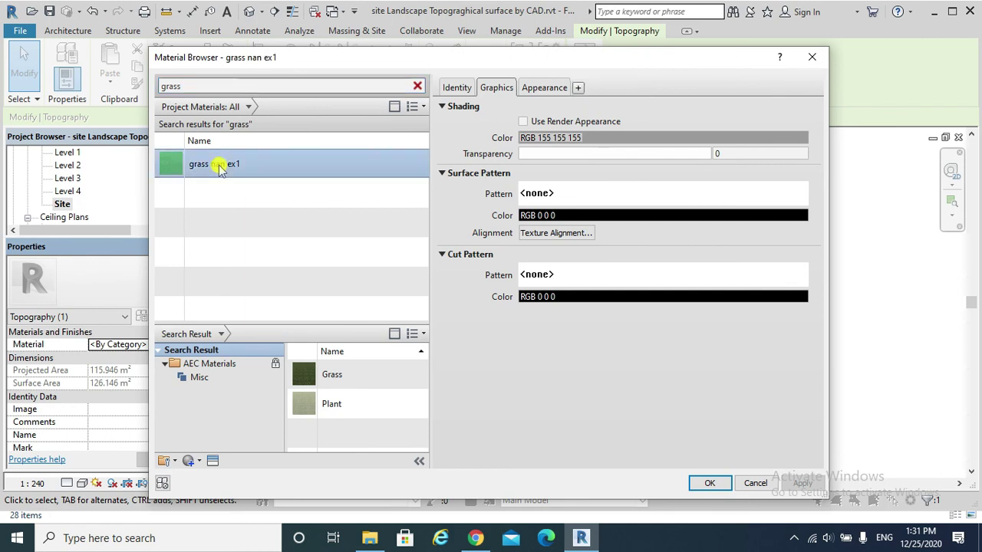
pyautogui.click(709, 483)
# - Switch the view to the Realistic visual style and zoom in
pyautogui.click(82, 483)
pyautogui.click(107, 453)
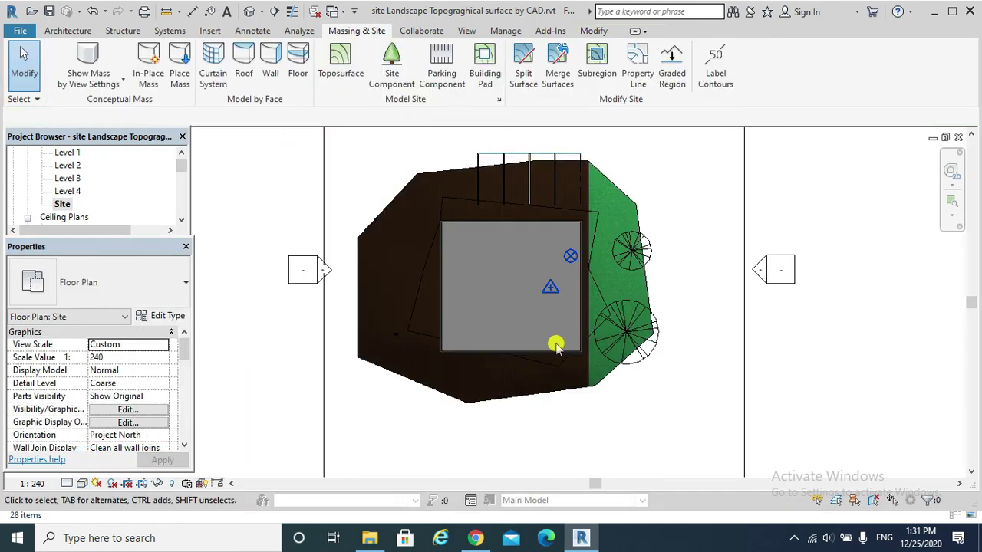
pyautogui.scroll(5, 651, 279)
pyautogui.scroll(2, 651, 278)
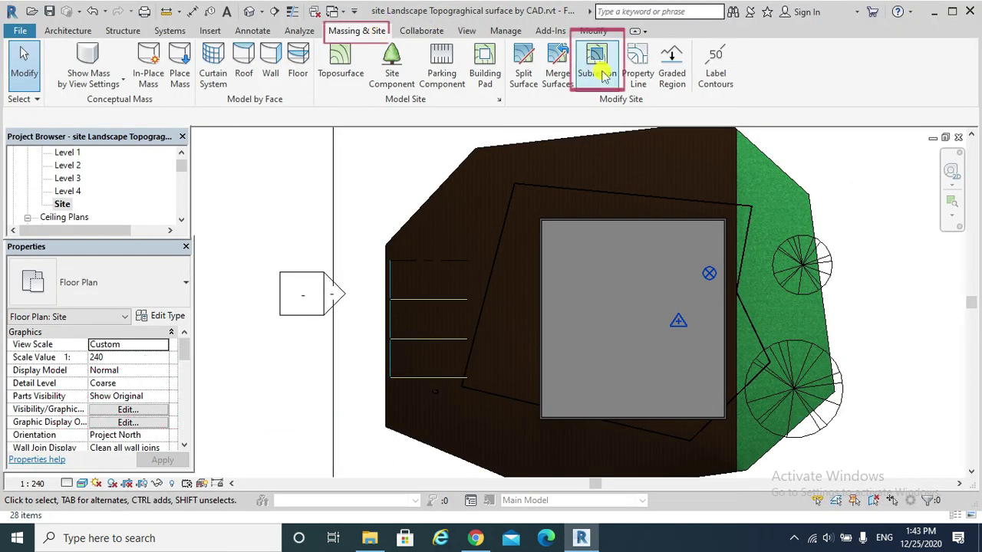
# - Sketch a rectangular subregion around the three parking spaces and give it Asphalt Shingle
pyautogui.click(603, 71)
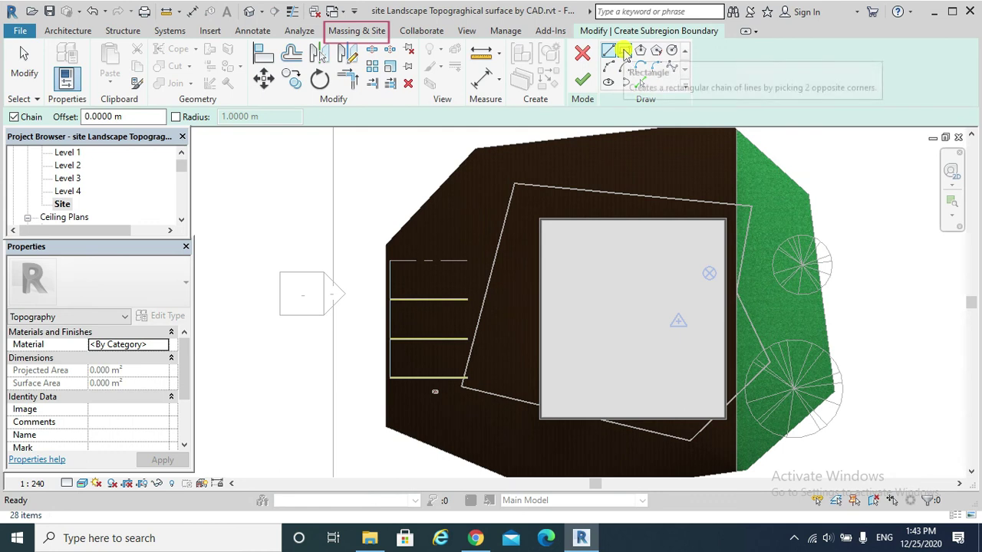
pyautogui.click(623, 51)
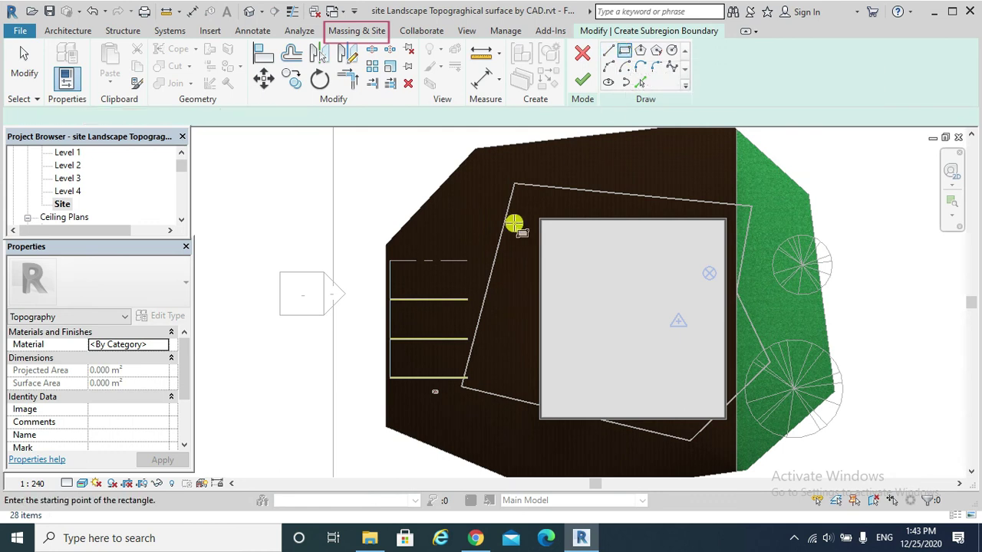
pyautogui.click(390, 260)
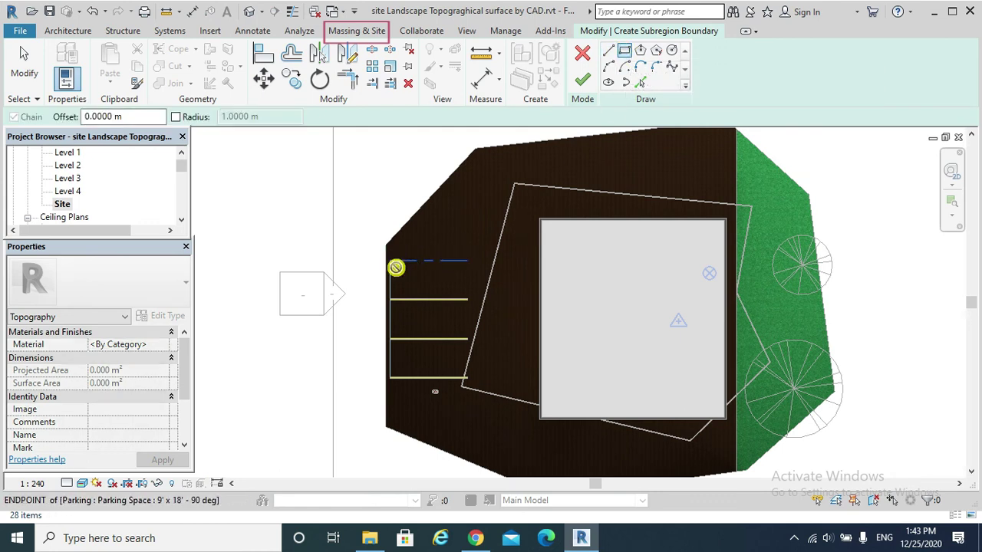
pyautogui.click(467, 377)
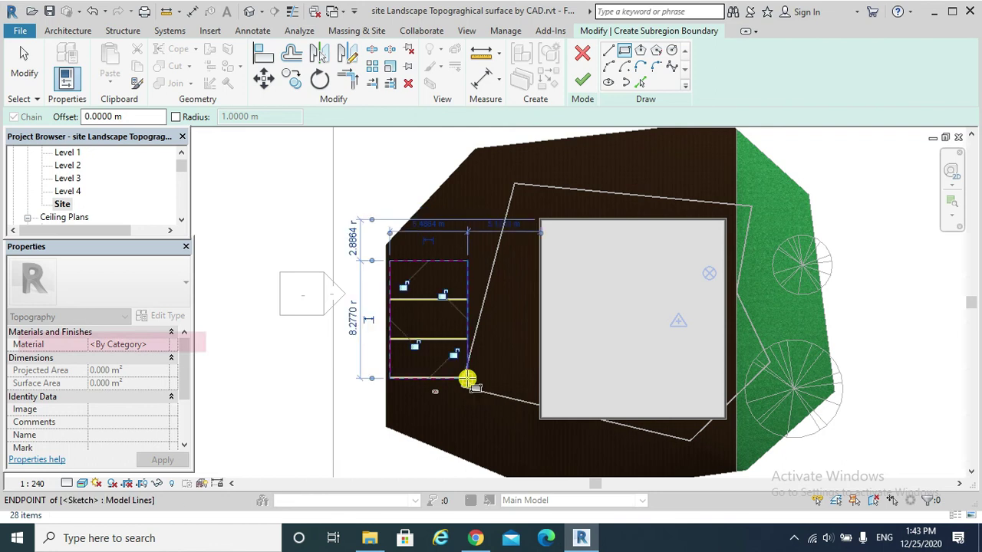
pyautogui.click(581, 75)
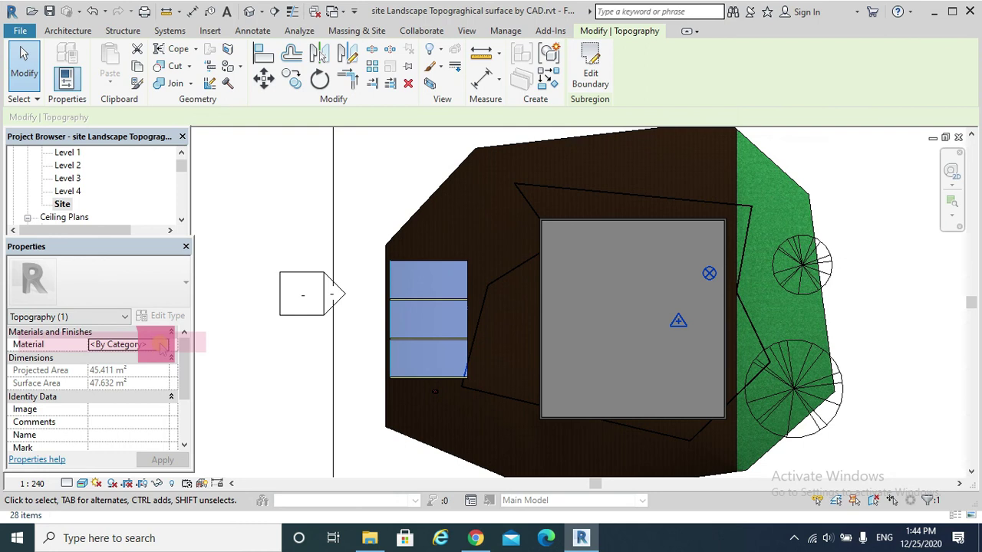
pyautogui.click(161, 345)
pyautogui.scroll(2, 427, 143)
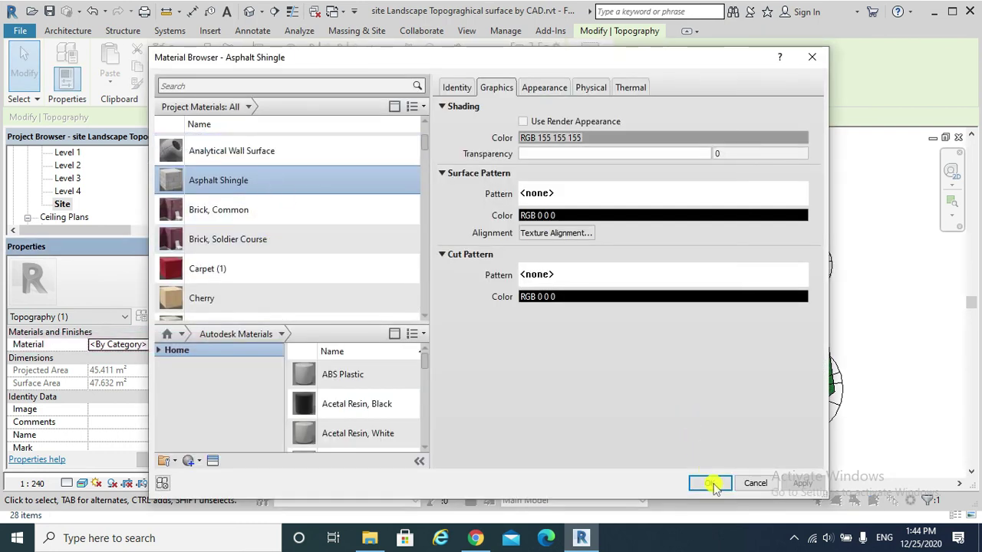
pyautogui.click(712, 486)
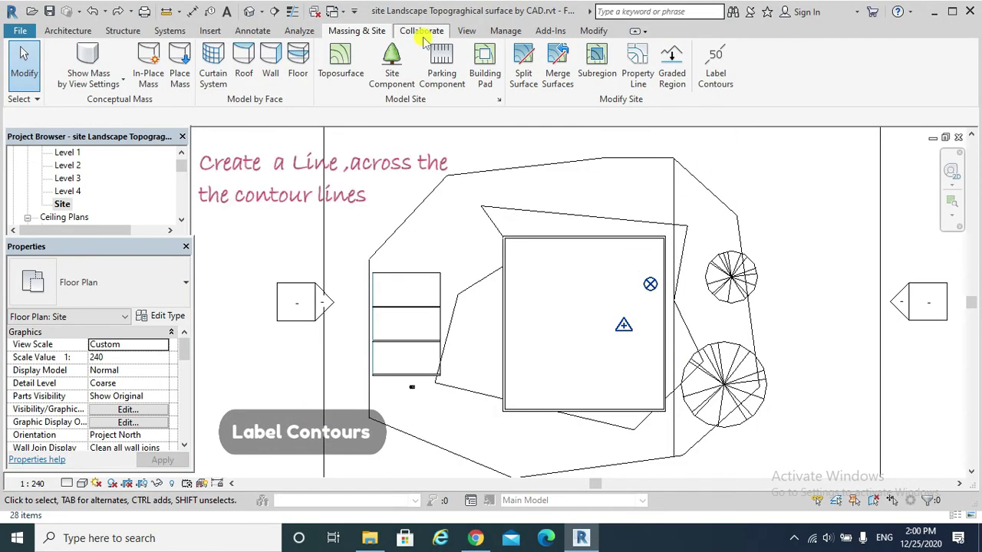
# - Label the contour beside the pad at 0.00 m, then open Site Settings
pyautogui.click(710, 75)
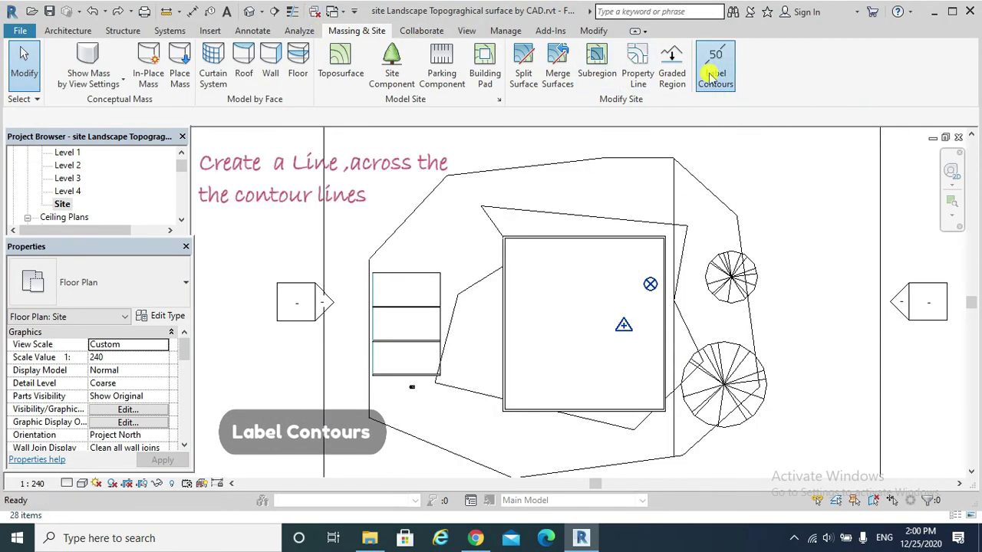
pyautogui.click(489, 304)
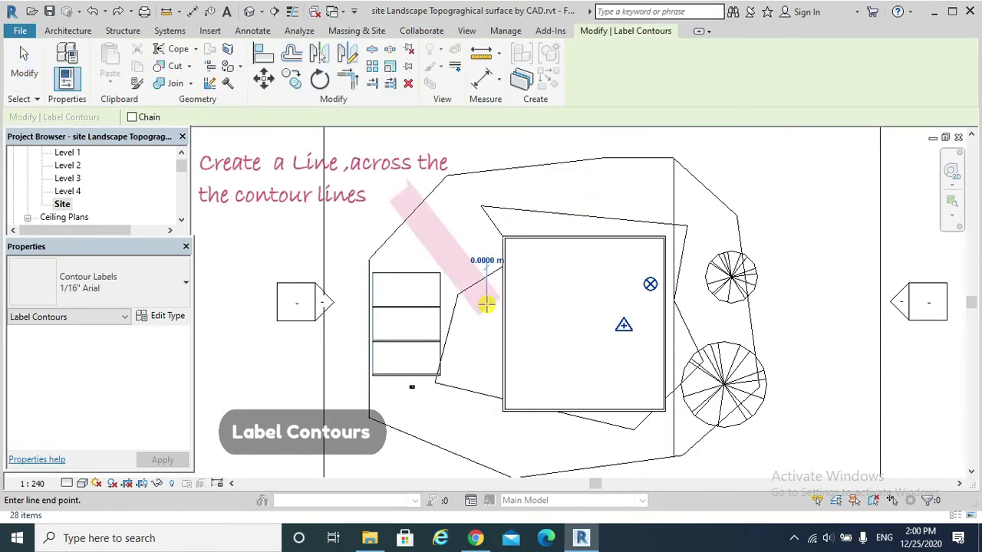
pyautogui.click(407, 201)
pyautogui.scroll(3, 450, 297)
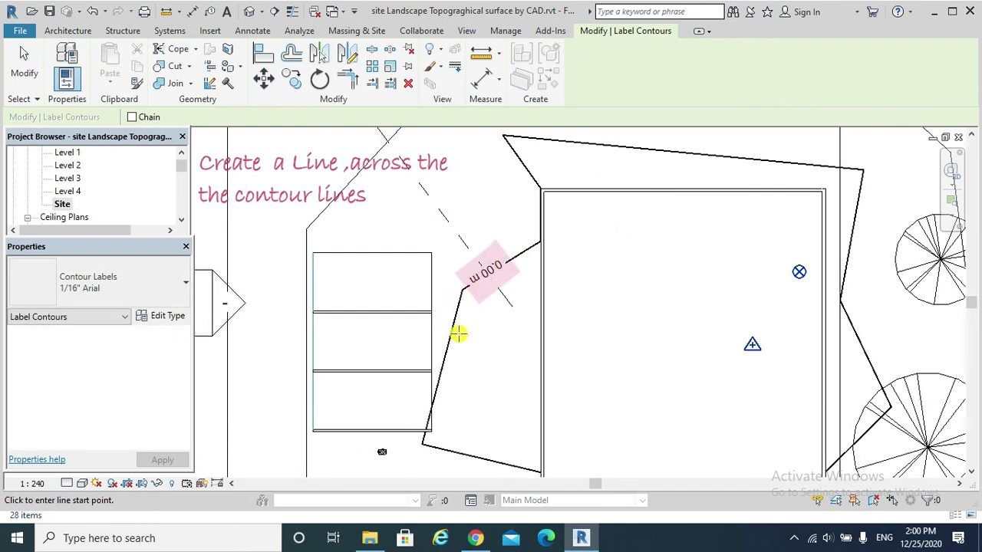
pyautogui.scroll(-3, 457, 333)
pyautogui.scroll(2, 460, 322)
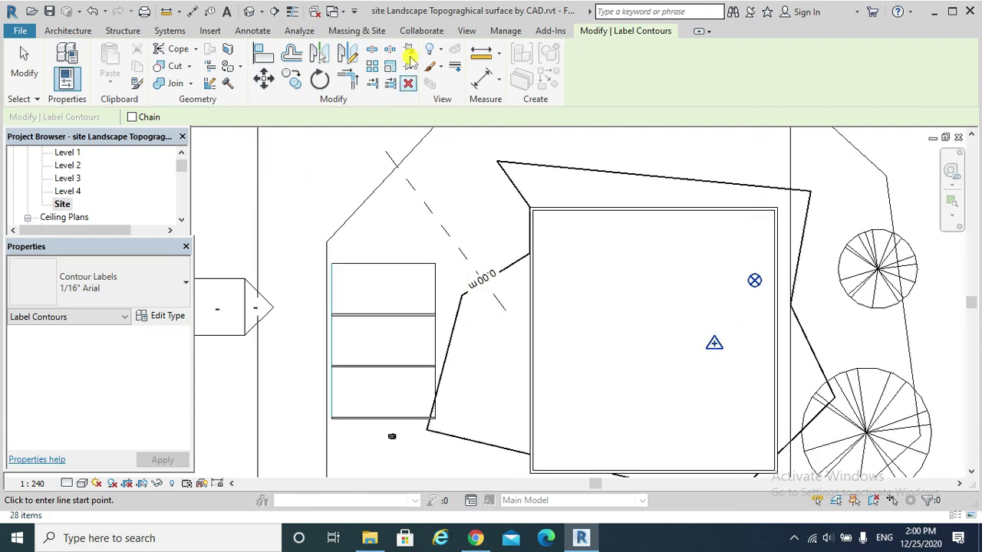
pyautogui.click(357, 31)
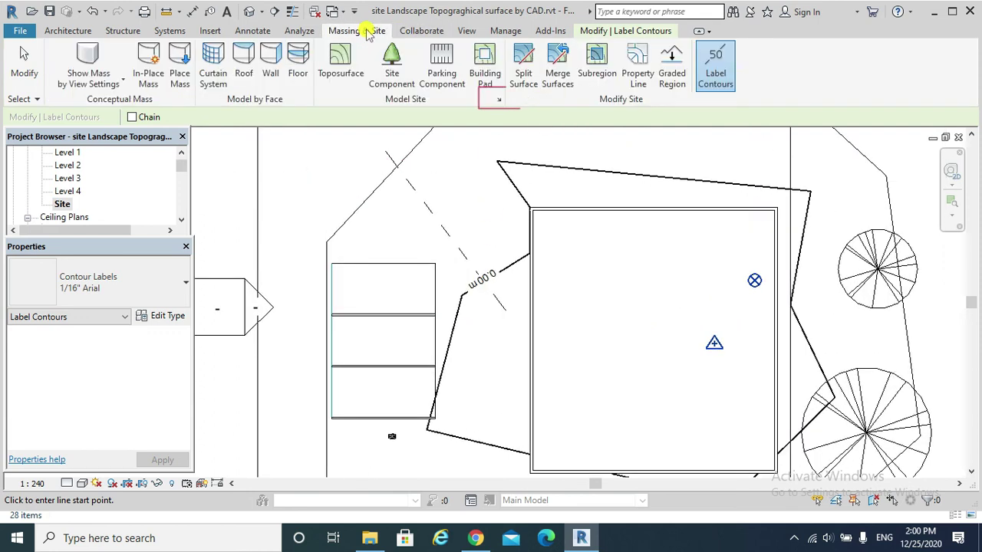
pyautogui.click(499, 100)
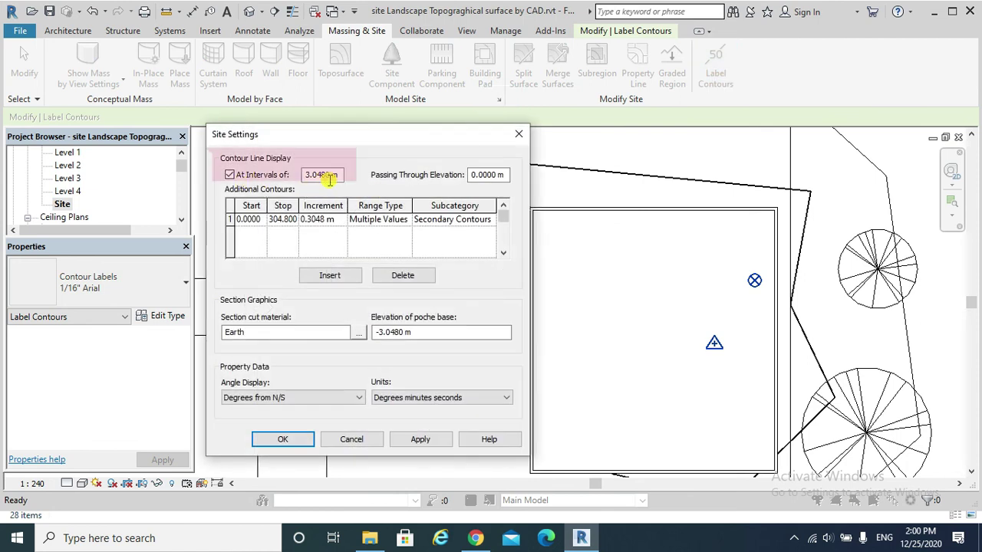
# - Set the Site Settings contour interval to 0.5 m, apply it, and view the new contours over the parking area
pyautogui.moveTo(341, 175); pyautogui.dragTo(305, 175)
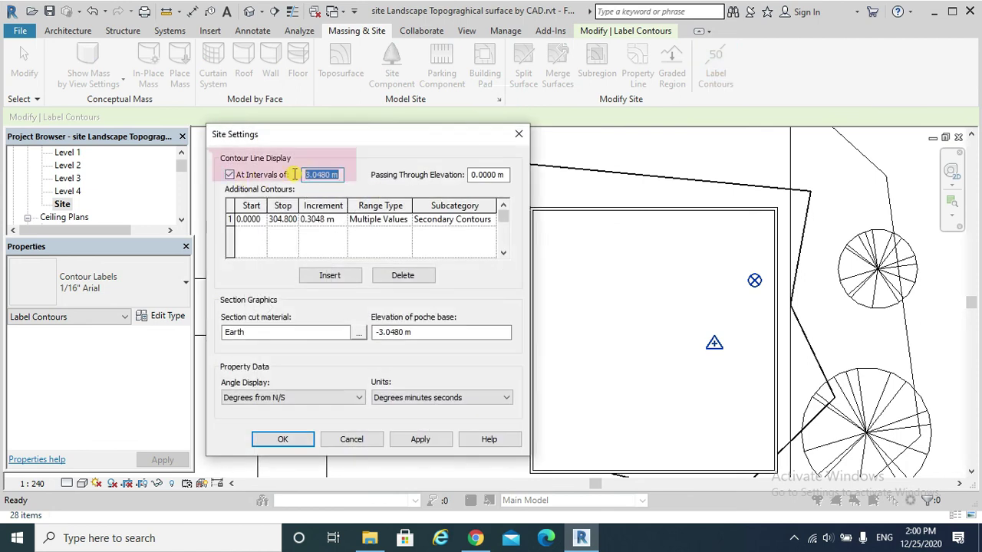
pyautogui.write('.5')
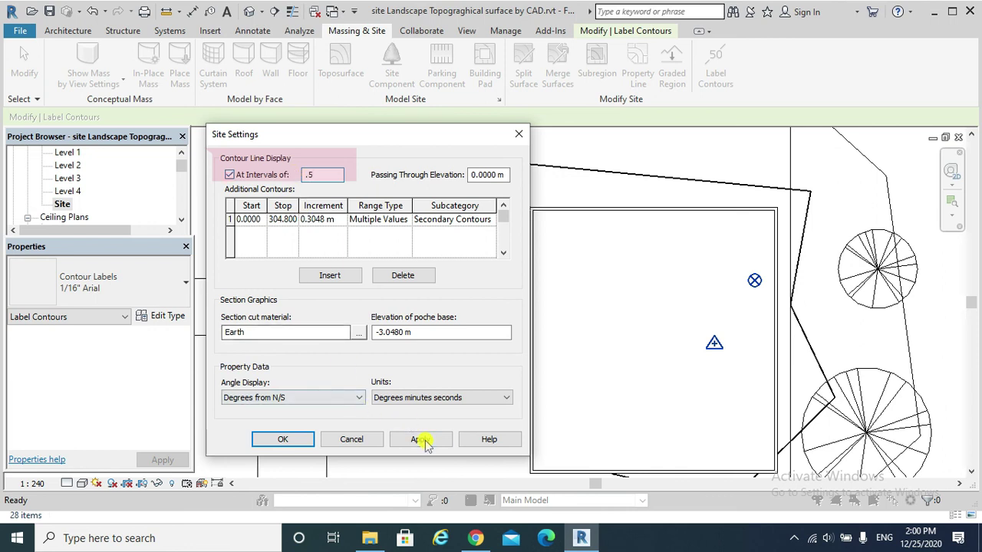
pyautogui.click(420, 438)
pyautogui.click(282, 439)
pyautogui.scroll(-2, 400, 370)
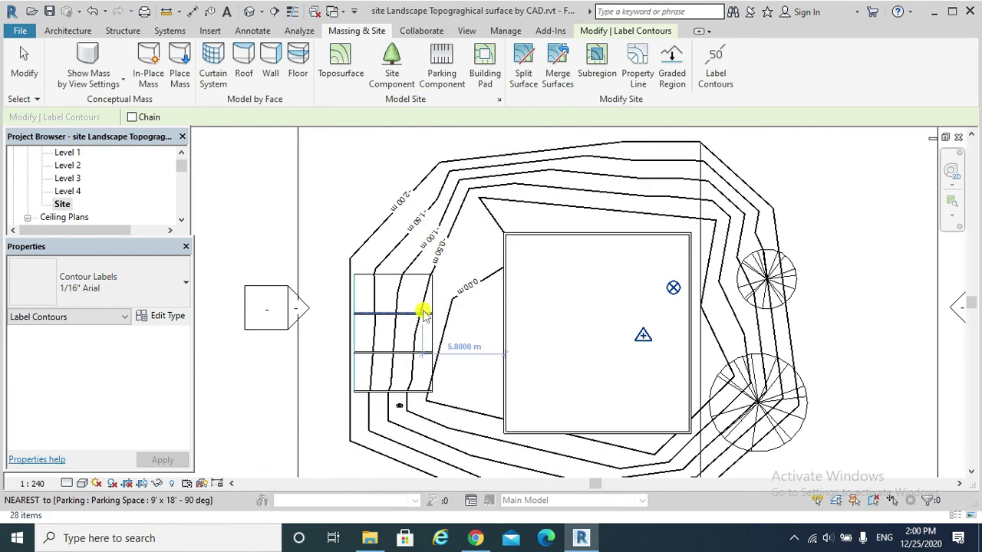
pyautogui.moveTo(423, 309); pyautogui.dragTo(440, 345, button='middle')
pyautogui.scroll(2, 440, 344)
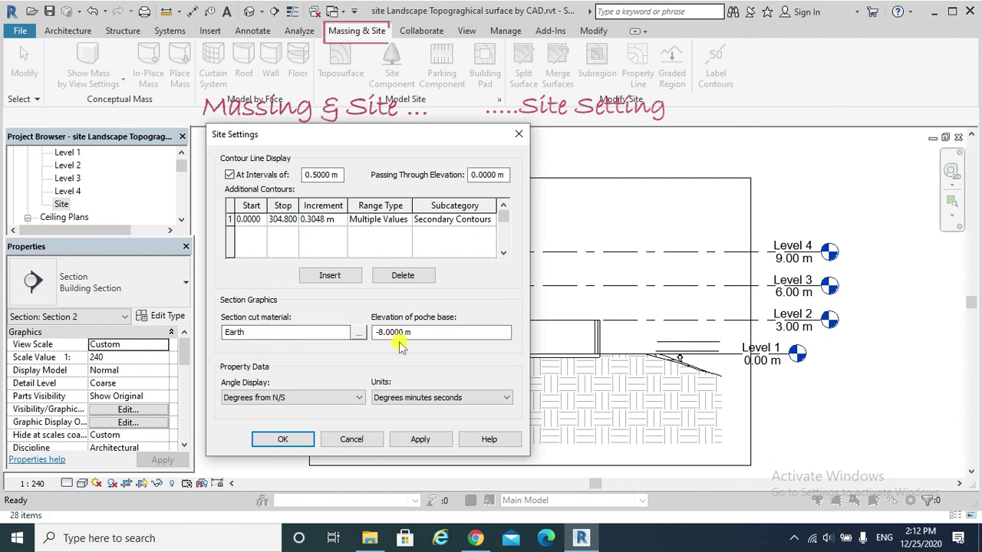
# - Change the poche base elevation from -8 to -2.0000 m and apply it
pyautogui.moveTo(413, 333); pyautogui.dragTo(357, 322)
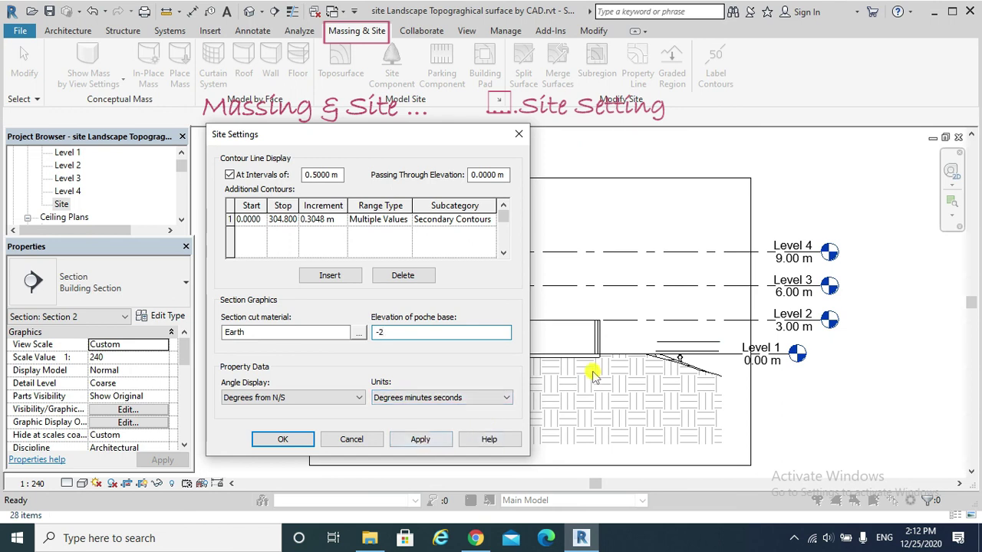
pyautogui.click(422, 440)
pyautogui.click(282, 439)
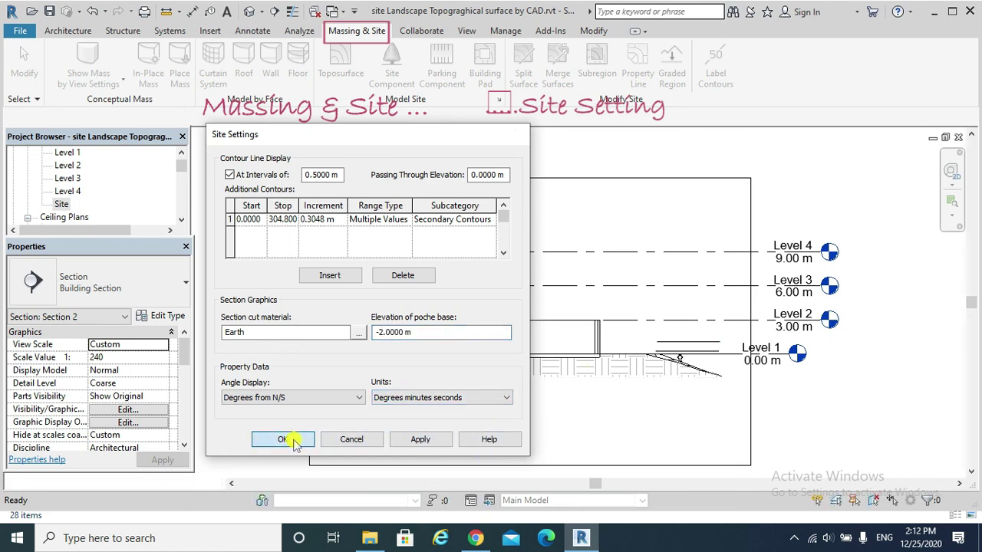